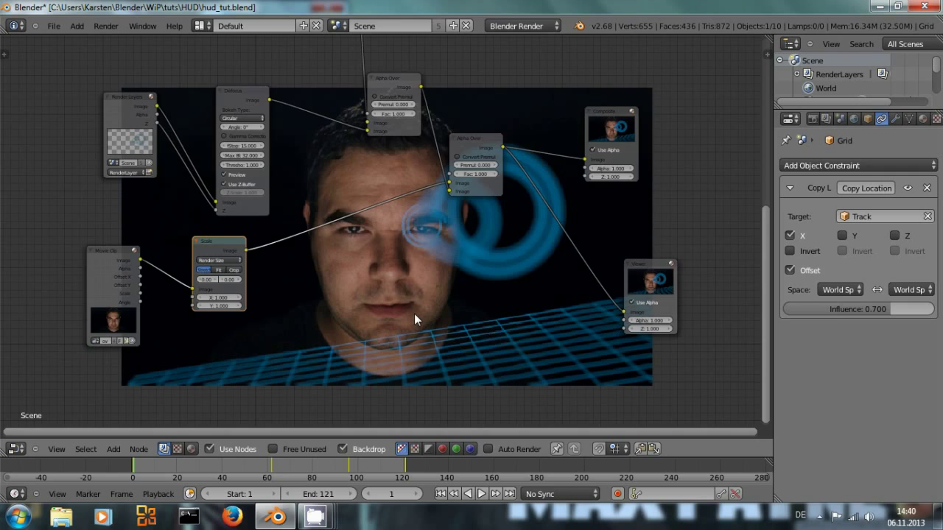
Preview the Render Layers, Grid render layer and Bokeh Blur outputs in the viewer
middle_drag(415, 313, 428, 371)
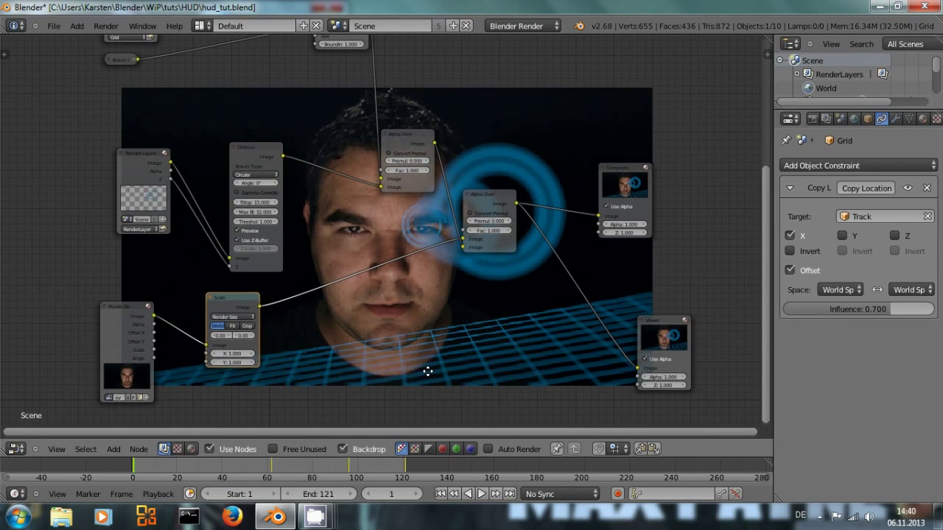
ctrl+shift+click(141, 158)
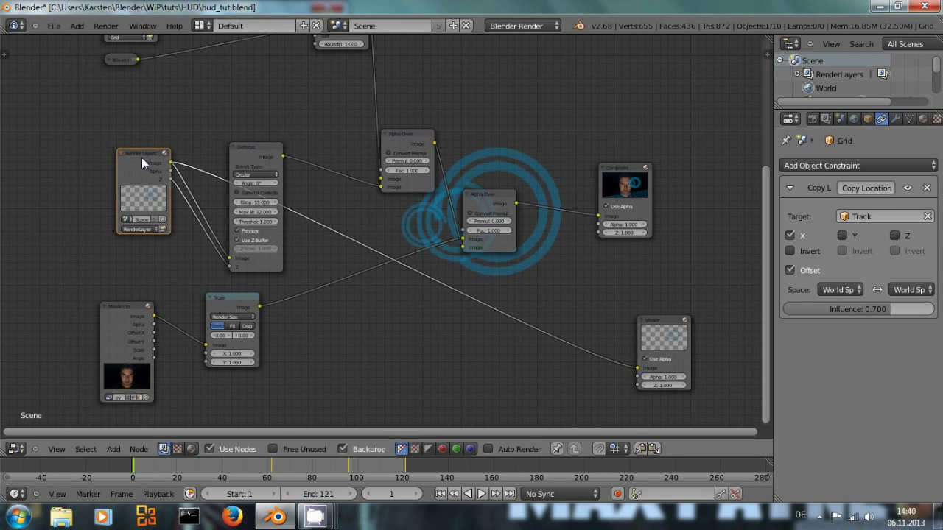
middle_drag(396, 184, 365, 322)
ctrl+shift+click(108, 108)
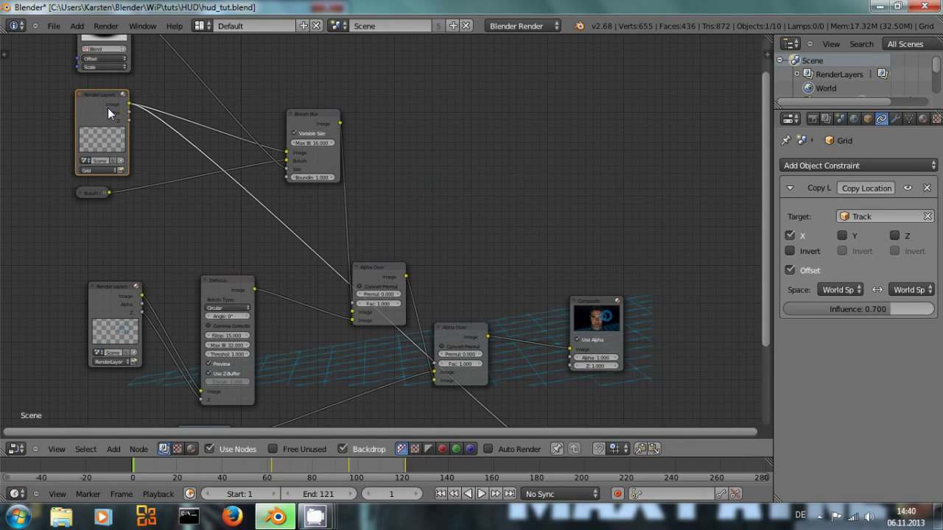
ctrl+shift+click(306, 118)
Preview the rings render layer, Defocus output and lower Alpha Over result in the viewer
middle_drag(330, 255, 194, 121)
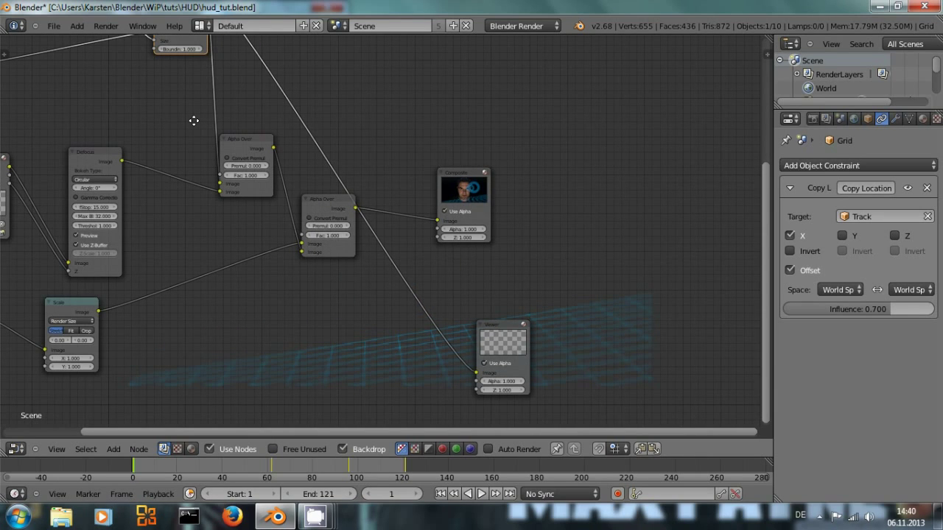
middle_drag(193, 120, 338, 145)
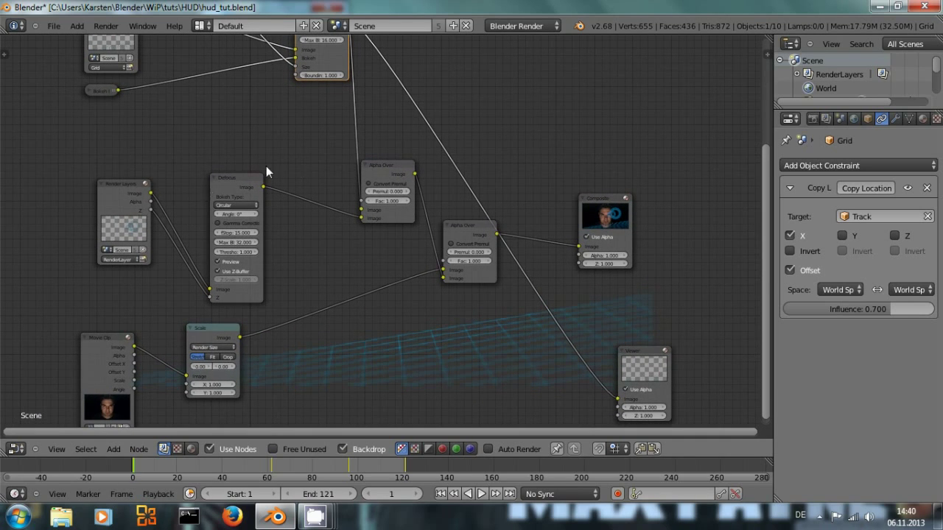
ctrl+shift+click(115, 189)
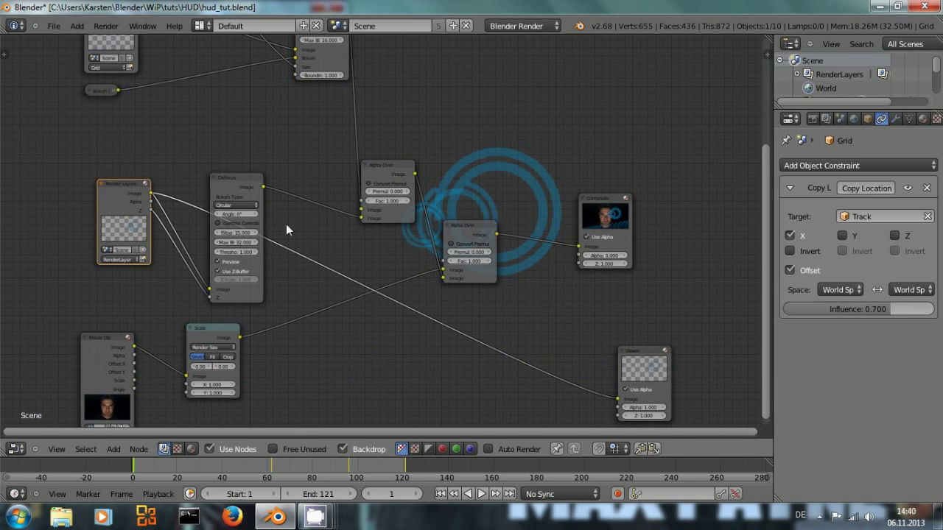
middle_drag(423, 292, 462, 284)
ctrl+shift+click(263, 171)
middle_drag(423, 313, 380, 258)
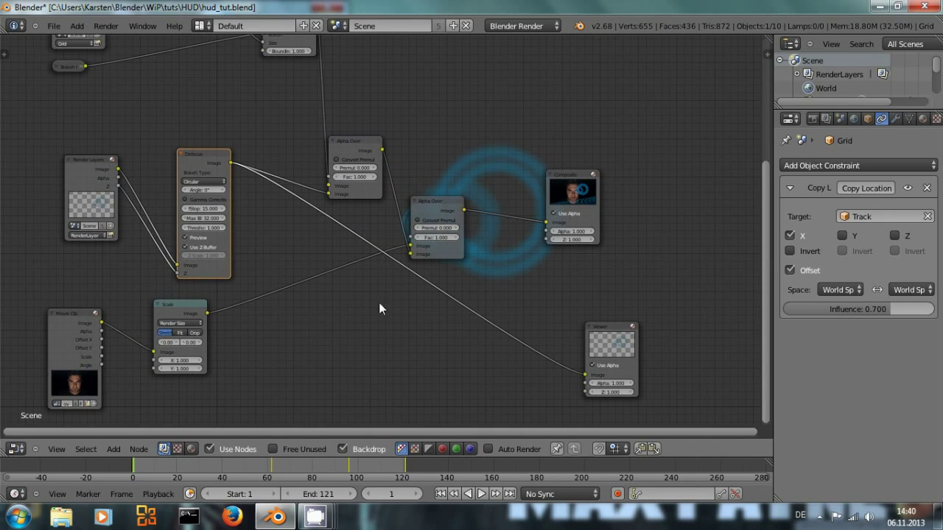
ctrl+shift+click(437, 200)
middle_drag(459, 328, 496, 283)
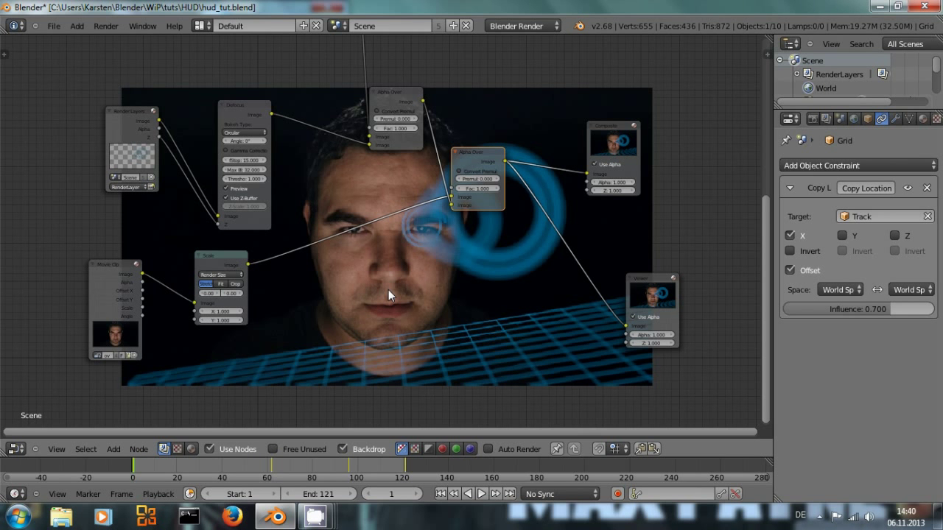
Add a Color > Mix node to the compositing tree
key(shift+a)
mouse_move(389, 304)
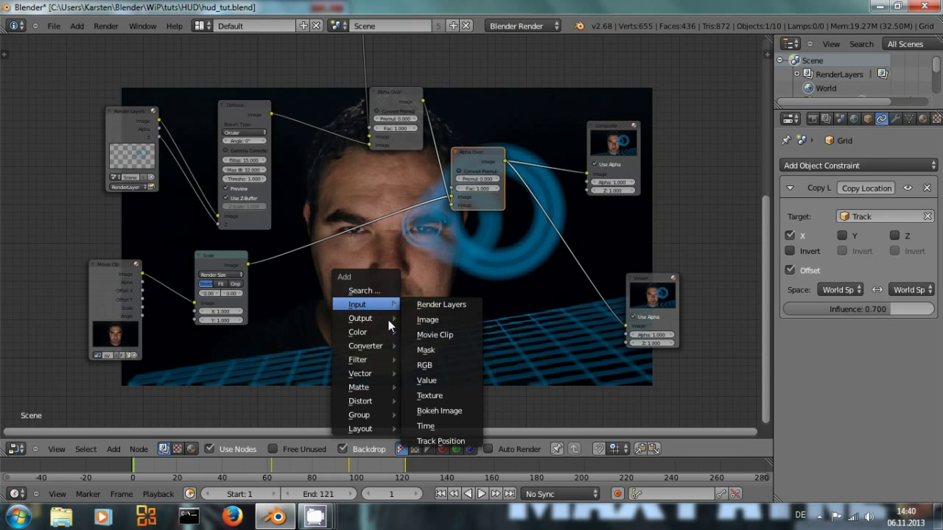
mouse_move(388, 321)
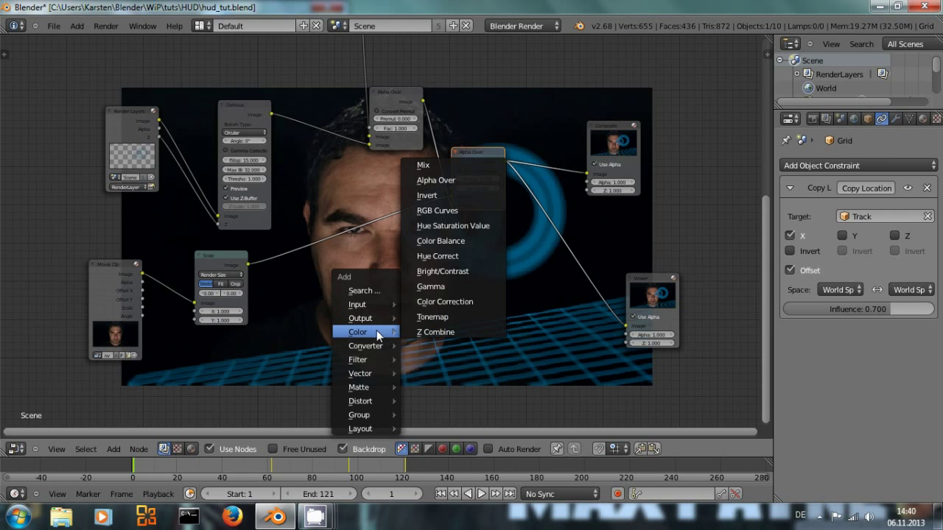
click(427, 163)
click(351, 274)
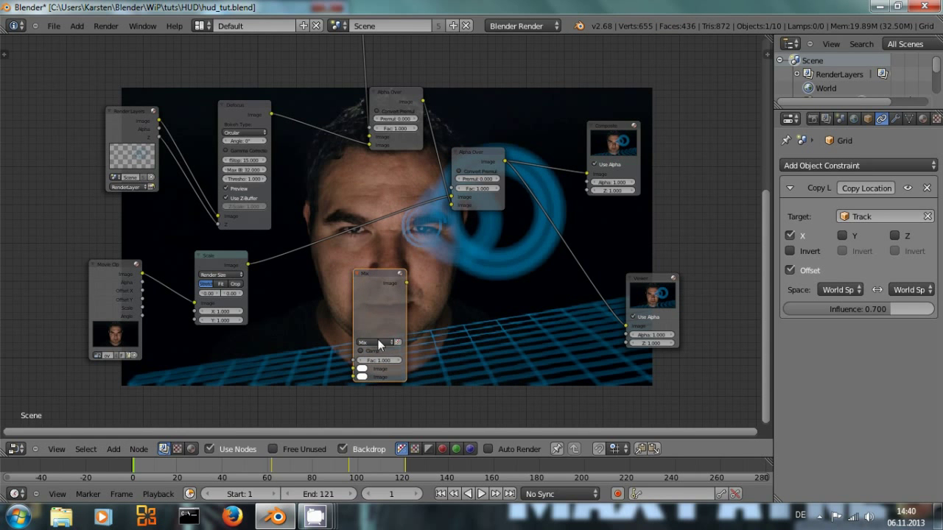
Maximize the node editor, set the Mix to Soft Light, and feed the Scale output into it
click(373, 341)
key(ctrl+Up)
scroll(523, 337, up, 2)
click(469, 409)
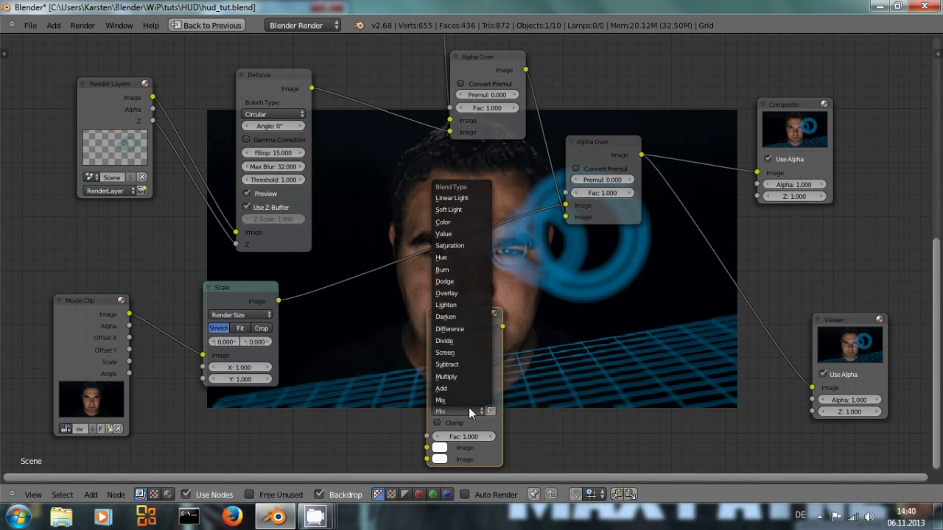
click(451, 210)
drag(460, 330, 474, 281)
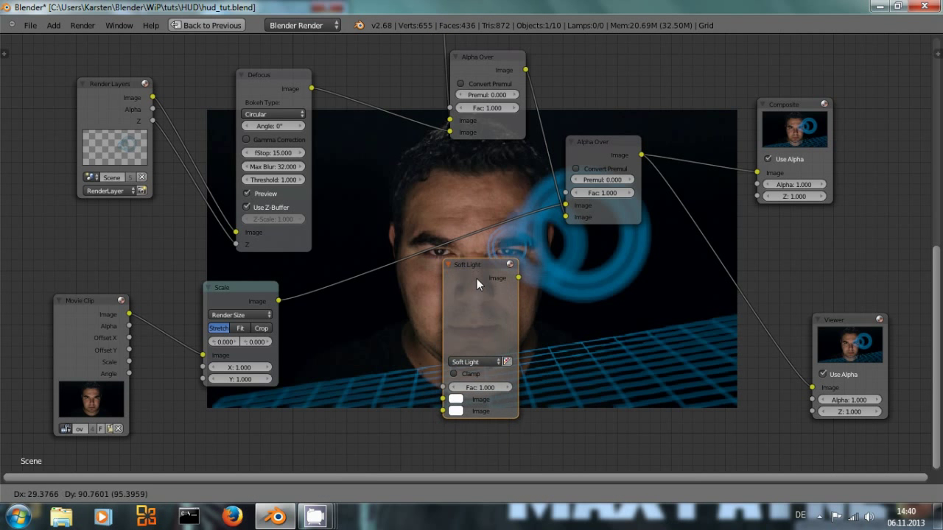
drag(279, 300, 442, 399)
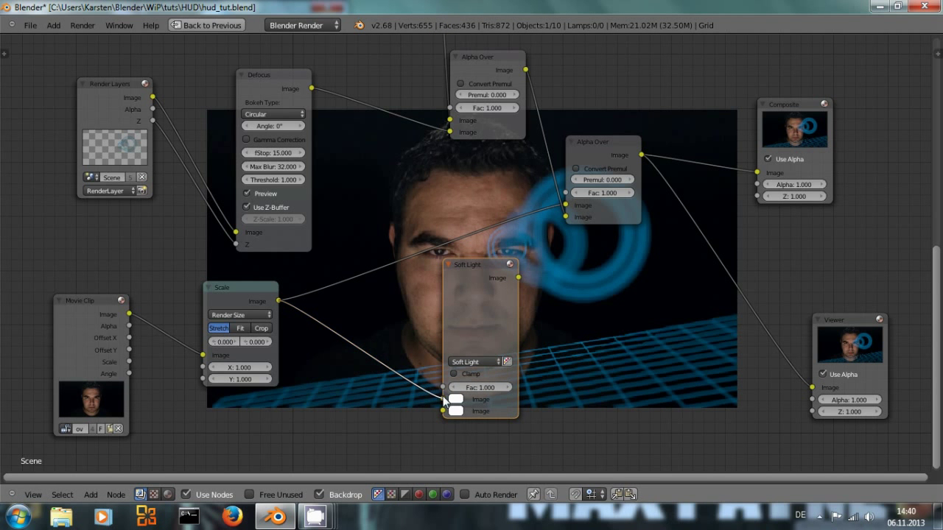
Preview the Soft Light node and set its blend colour to blue
ctrl+shift+click(472, 289)
click(456, 411)
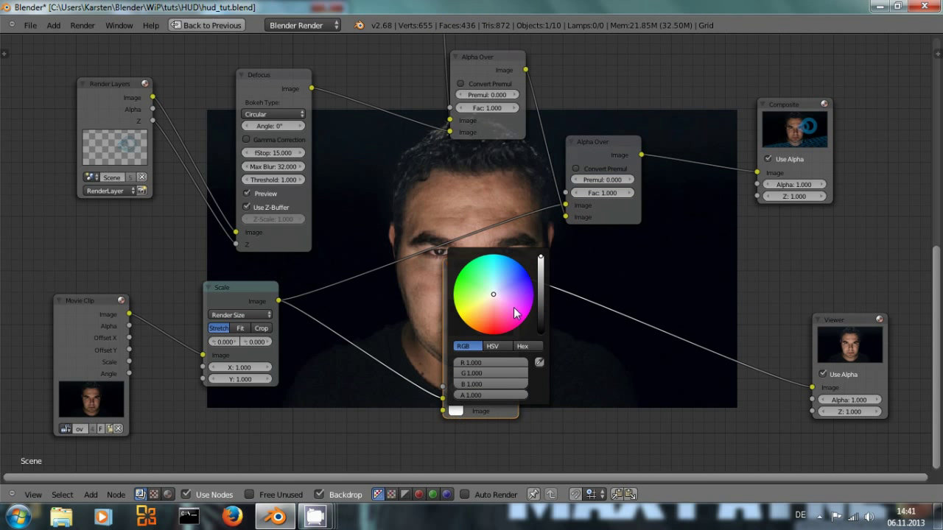
drag(503, 267, 518, 263)
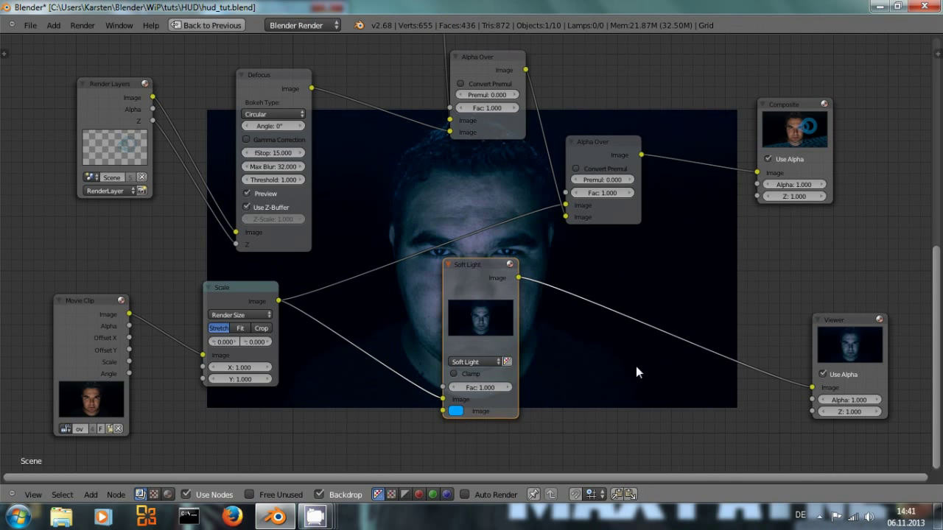
Link the Soft Light output into the lower Alpha Over's first Image input and preview it
drag(465, 266, 359, 317)
middle_drag(580, 364, 524, 321)
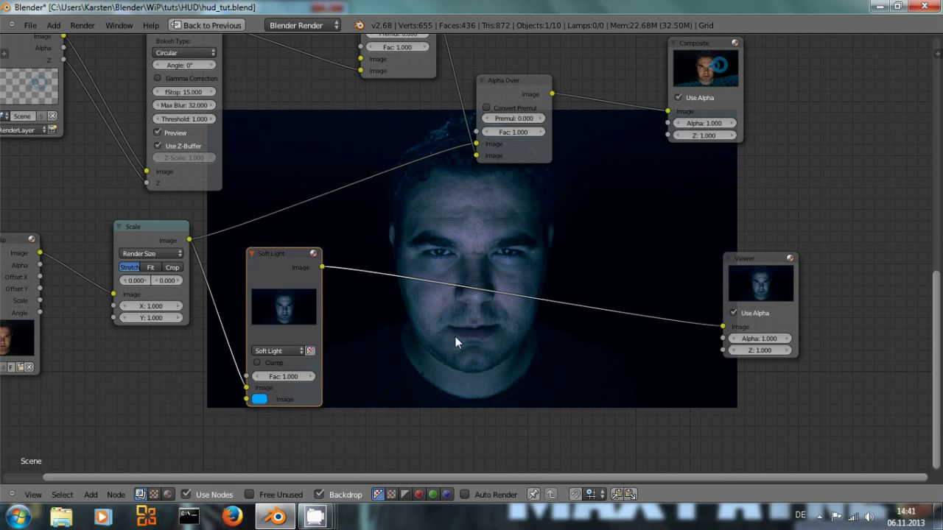
middle_drag(456, 337, 484, 332)
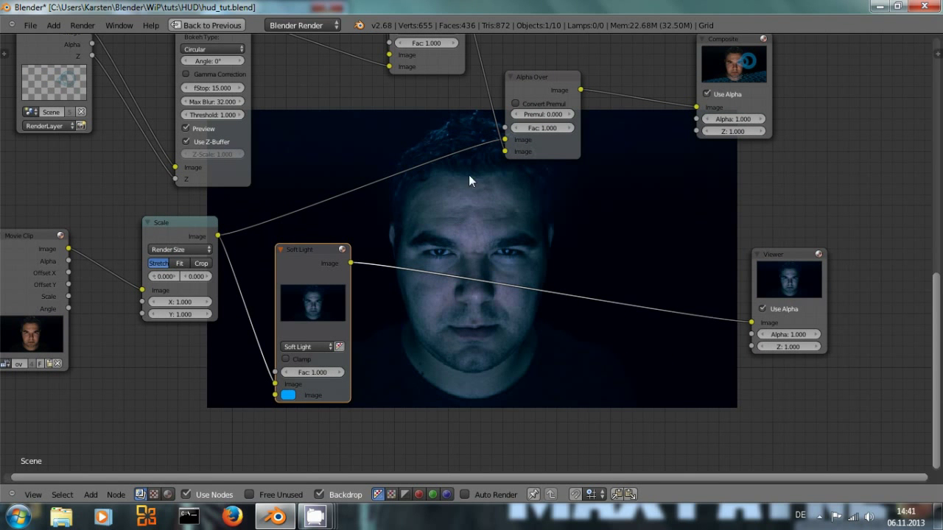
middle_drag(490, 255, 431, 350)
drag(305, 379, 462, 256)
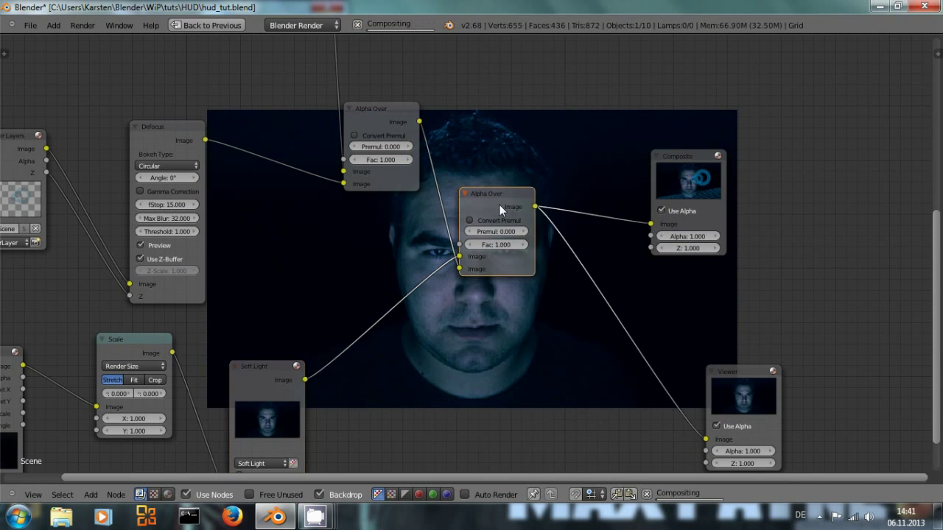
click(500, 204)
Reposition the Soft Light node neatly within the node tree
middle_drag(504, 276, 532, 230)
drag(305, 325, 361, 287)
middle_drag(514, 342, 566, 287)
drag(405, 241, 420, 218)
middle_drag(569, 286, 476, 230)
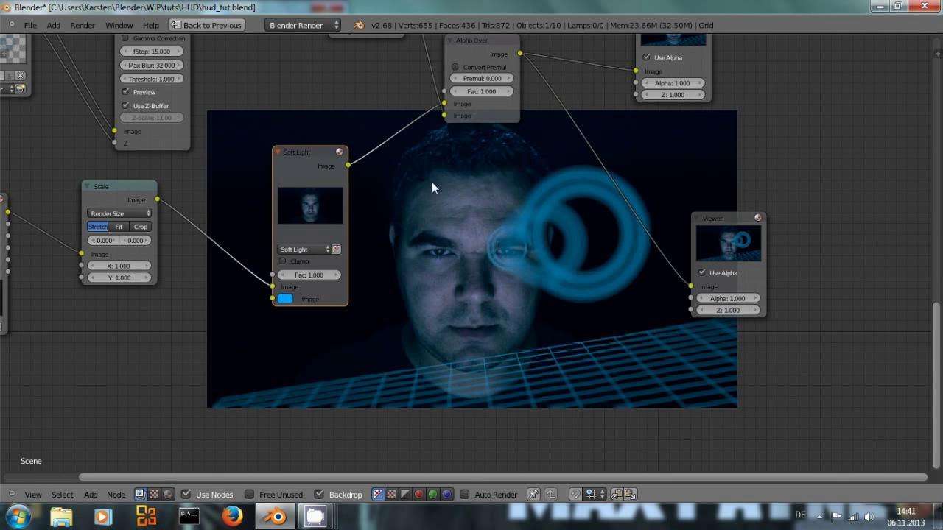
middle_drag(410, 248, 522, 258)
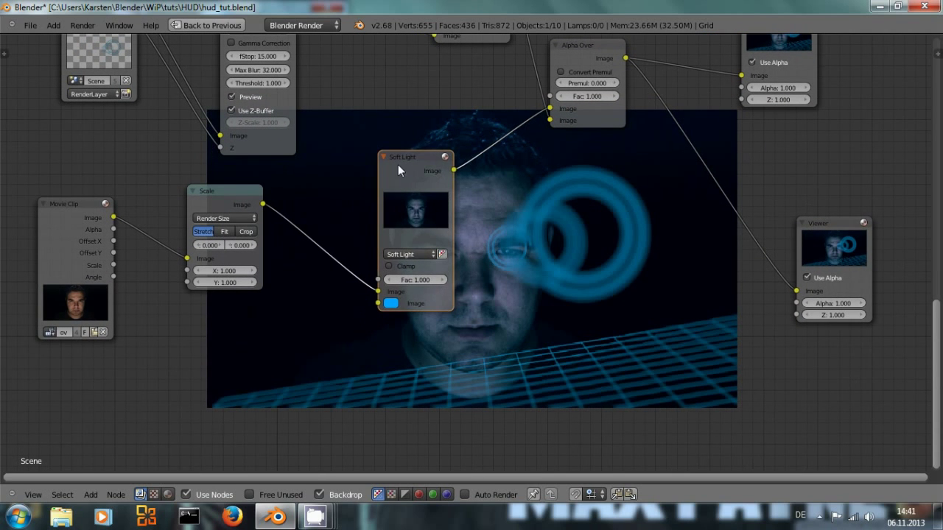
drag(398, 164, 428, 151)
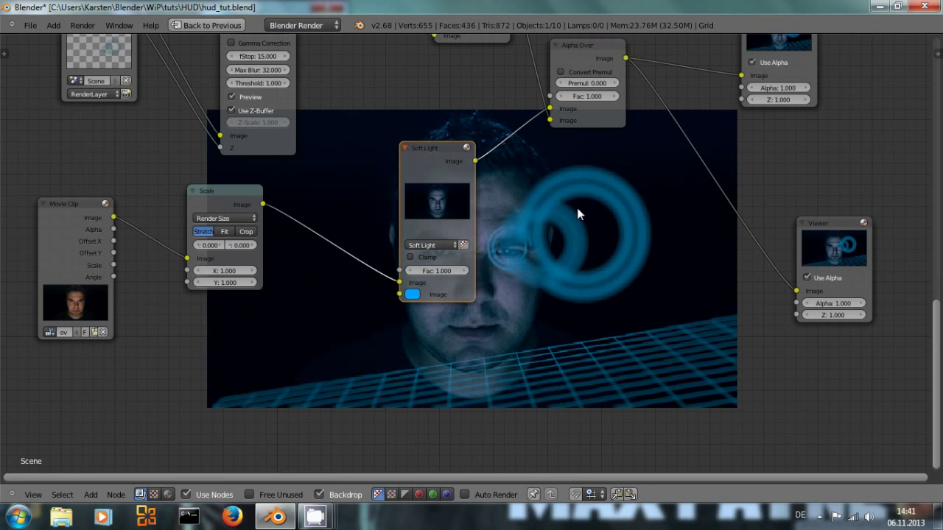
drag(434, 156, 361, 150)
middle_drag(564, 294, 518, 307)
middle_drag(447, 313, 595, 308)
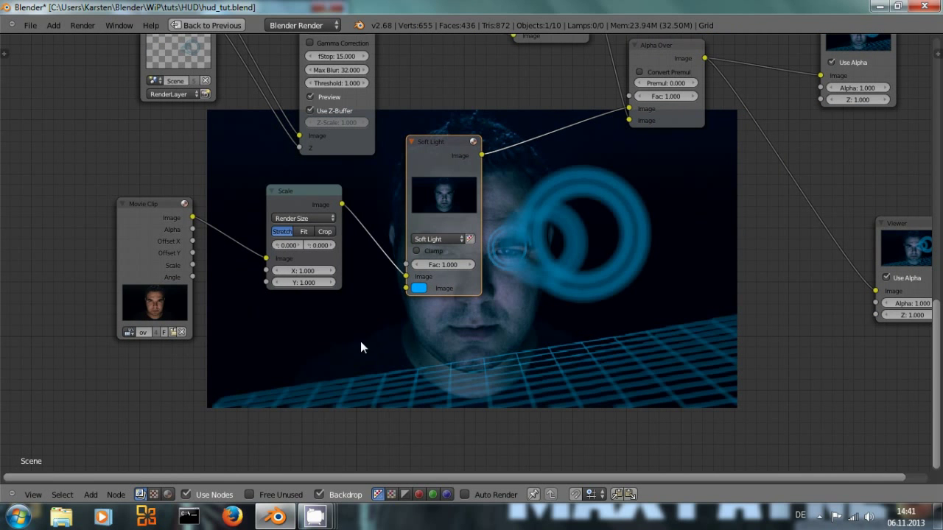
Add a Matte > Ellipse Mask node and place it below the Movie Clip node
key(shift+a)
mouse_move(302, 322)
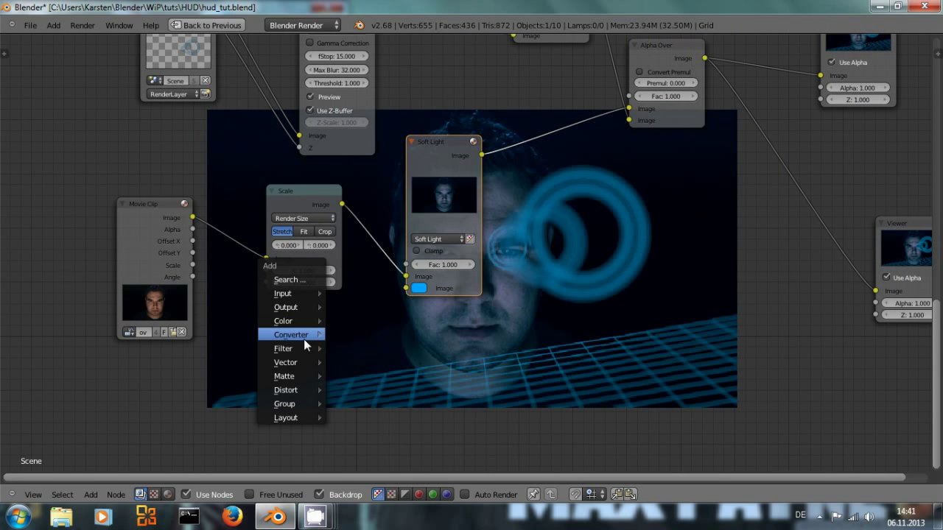
mouse_move(305, 377)
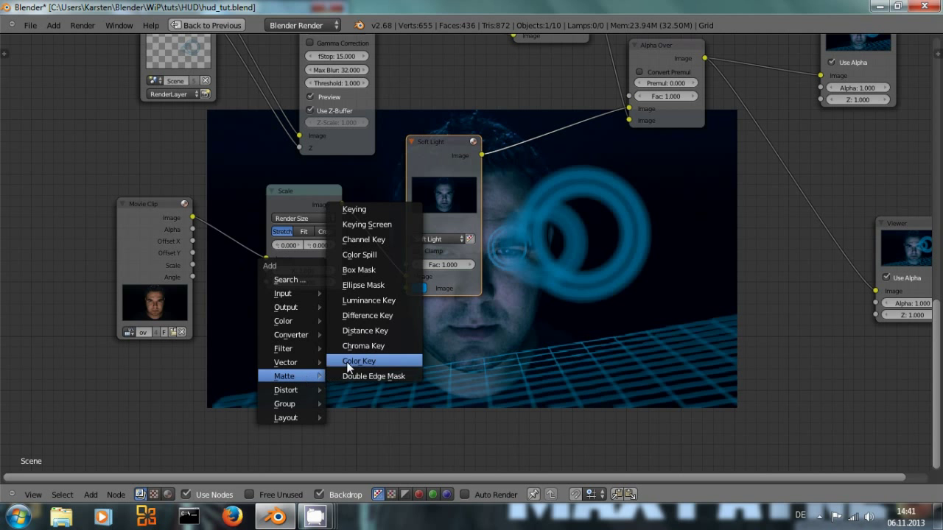
click(366, 288)
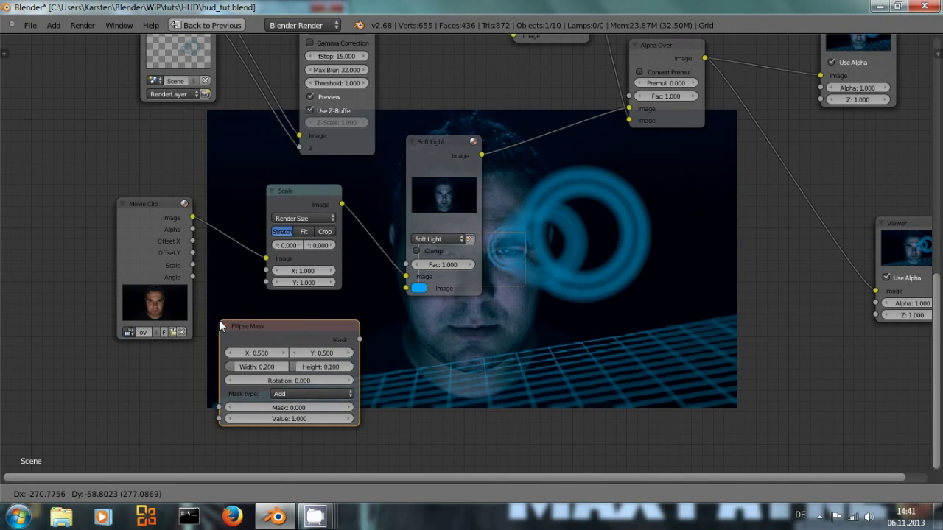
click(219, 322)
middle_drag(589, 313, 481, 204)
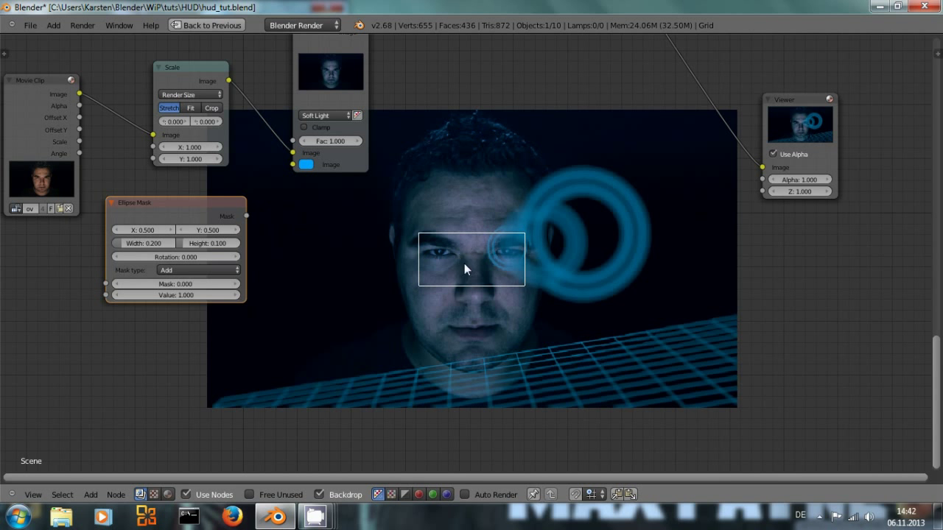
Preview the Ellipse Mask, reset its Rotation to 0 and widen it to 0.218
ctrl+shift+click(202, 211)
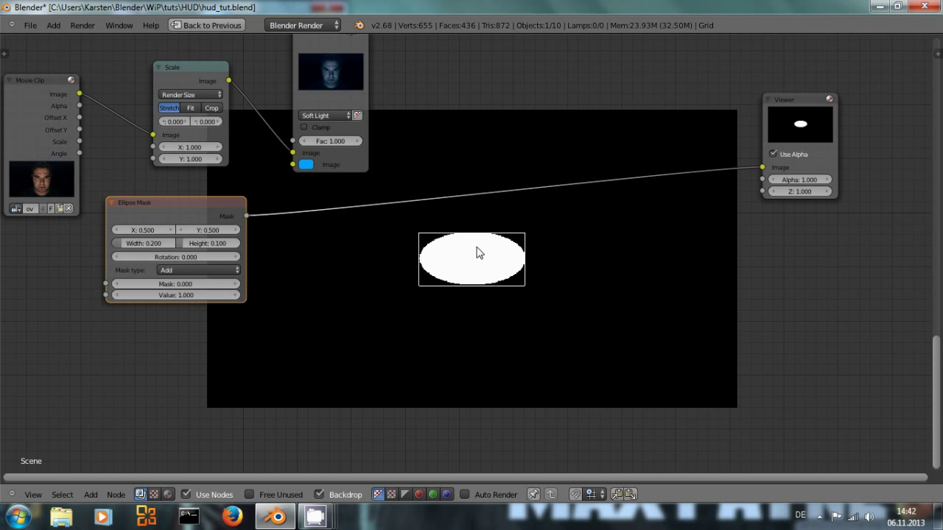
drag(168, 257, 143, 254)
click(169, 255)
text(0)
key(Return)
mouse_move(120, 245)
mouse_down()
mouse_move(131, 245)
mouse_move(121, 245)
mouse_up()
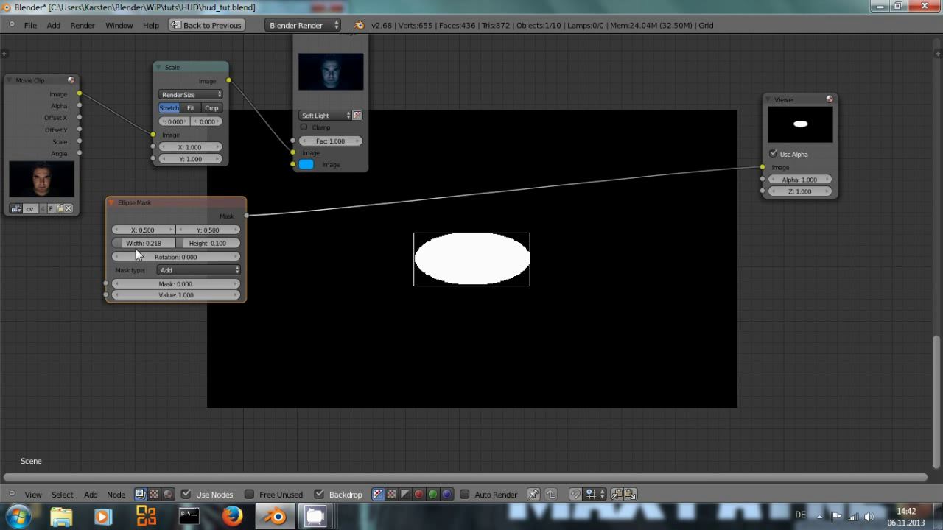
Preview the Soft Light result and enlarge the ellipse mask over the face
ctrl+shift+click(325, 55)
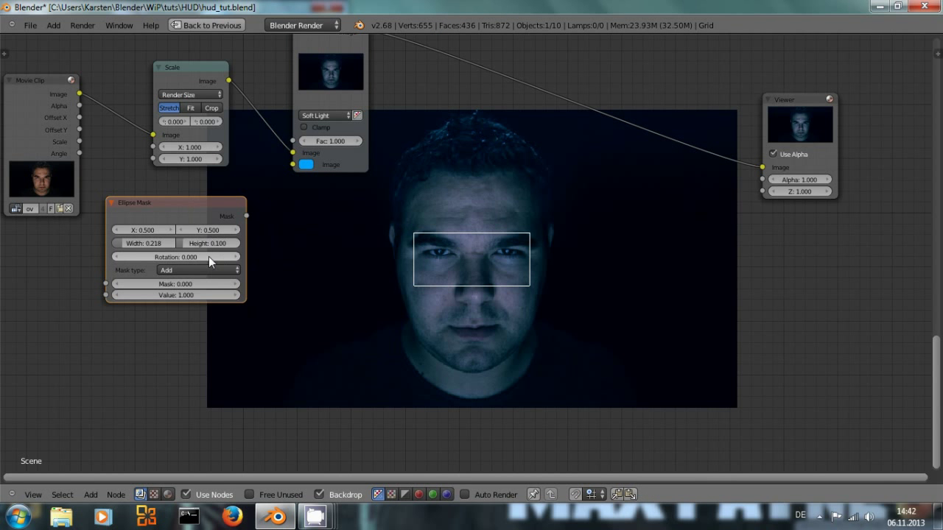
drag(122, 243, 122, 244)
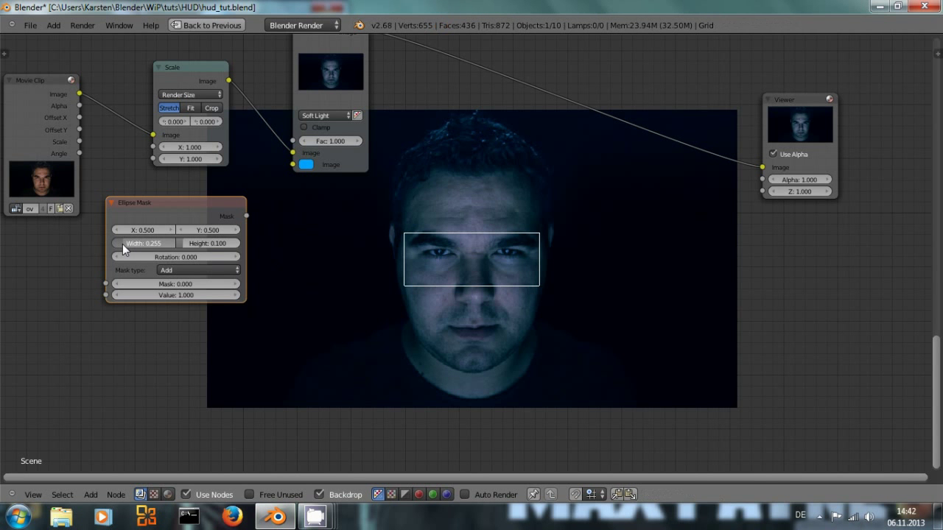
drag(122, 244, 186, 239)
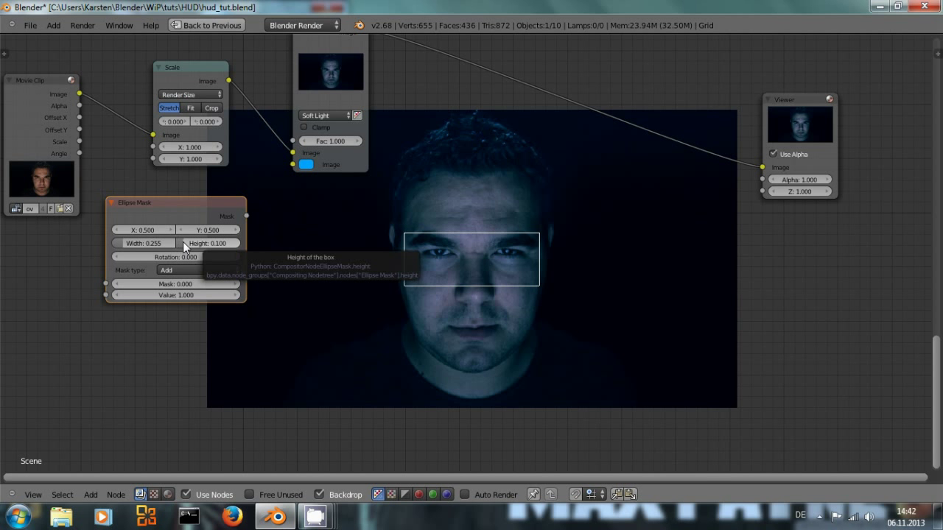
click(184, 243)
drag(184, 243, 189, 243)
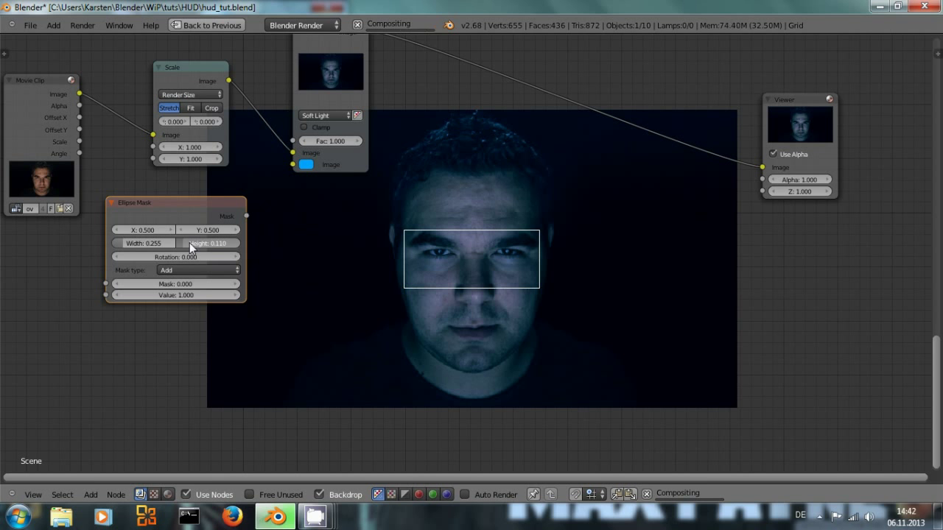
drag(189, 242, 320, 272)
Fit the mask to 0.230 × 0.326 at Y 0.463 and connect it to the Soft Light Fac
drag(125, 246, 106, 244)
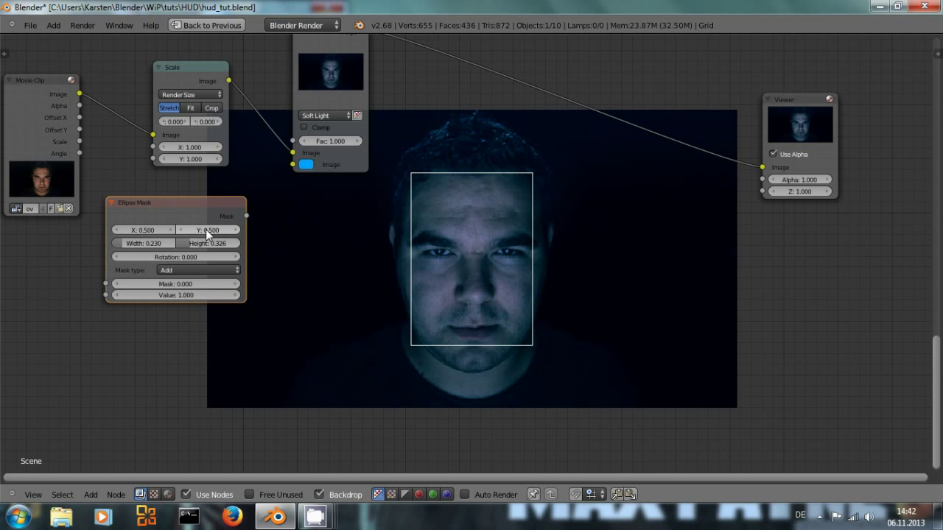
drag(206, 230, 172, 236)
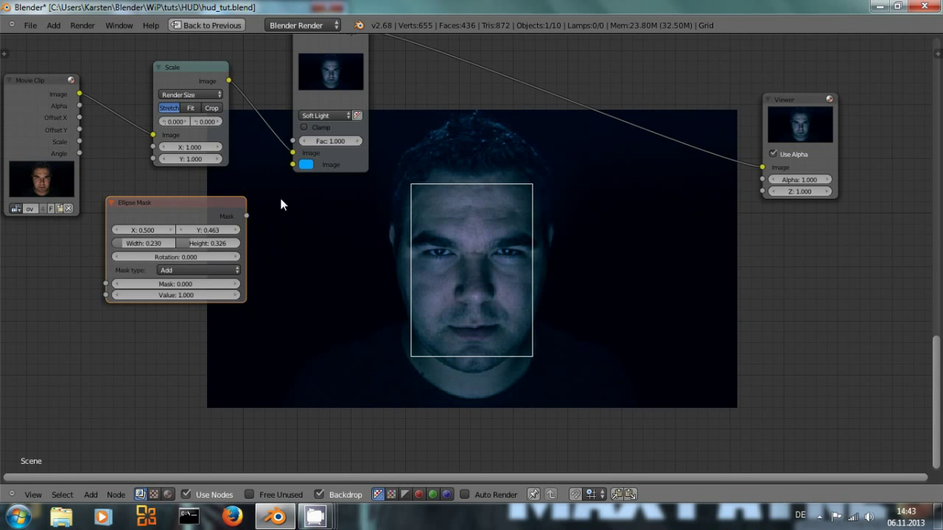
drag(184, 201, 96, 259)
drag(157, 273, 293, 141)
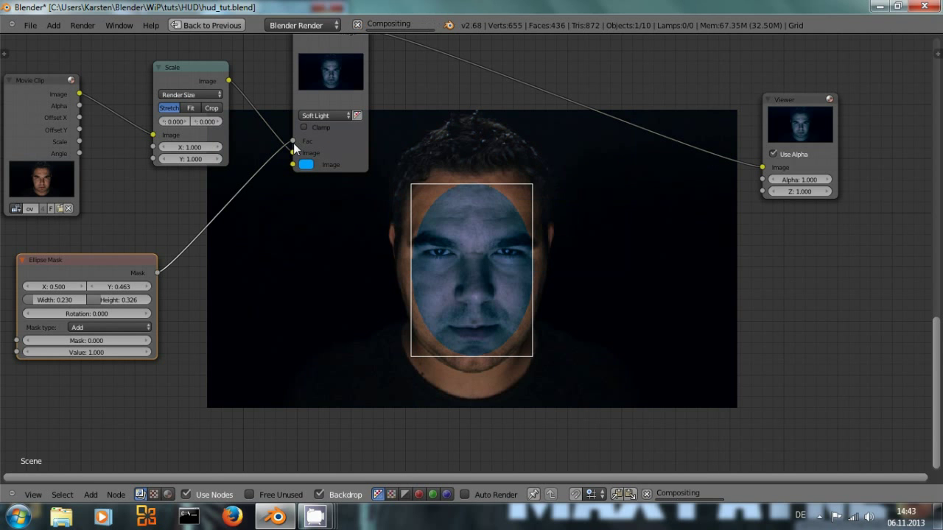
Select the Ellipse Mask node so its bounds show on the backdrop
middle_drag(293, 210, 272, 265)
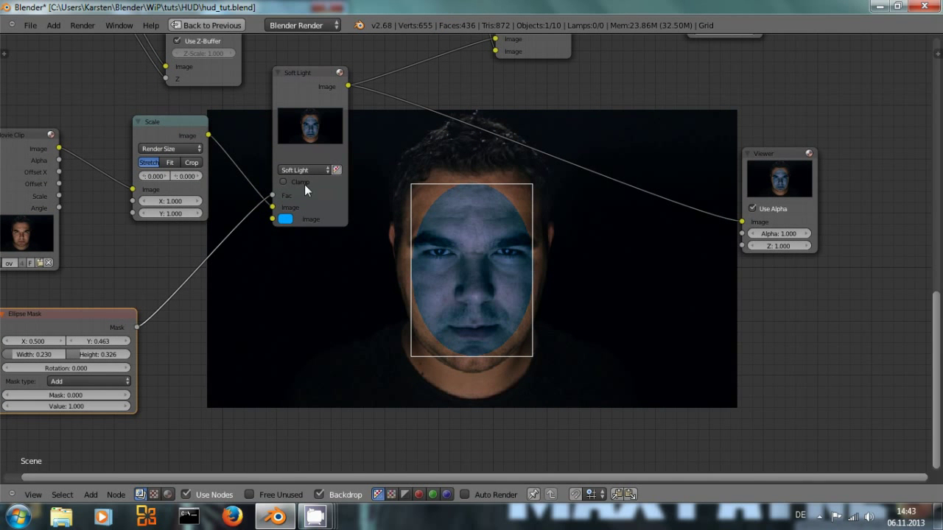
click(314, 75)
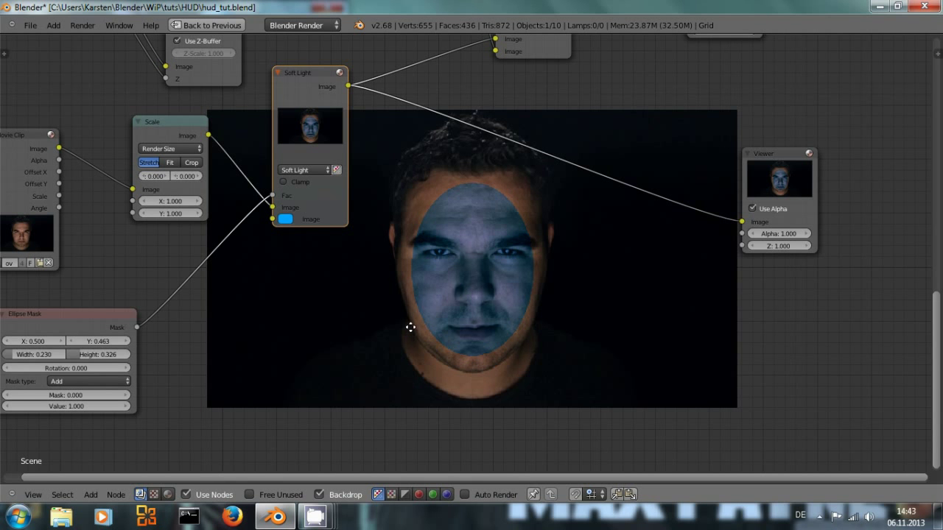
middle_drag(411, 327, 466, 305)
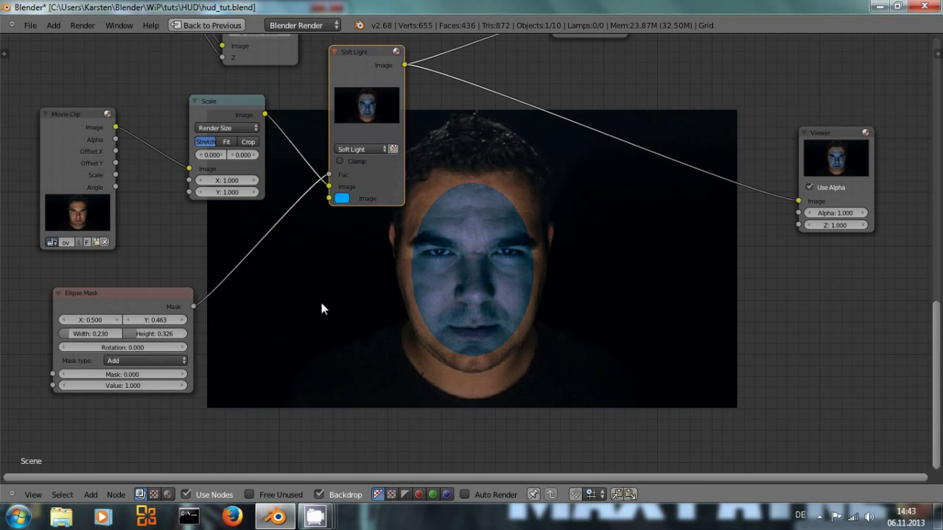
middle_drag(327, 295, 287, 346)
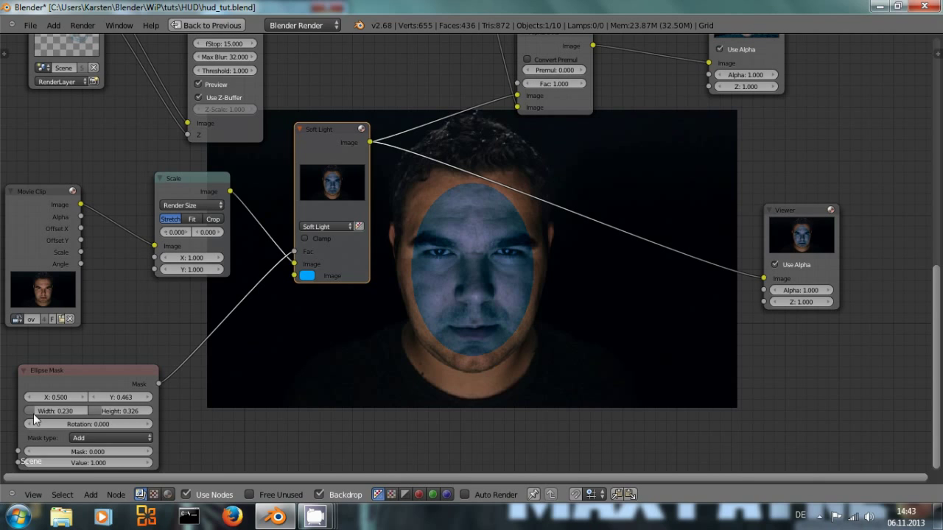
click(79, 376)
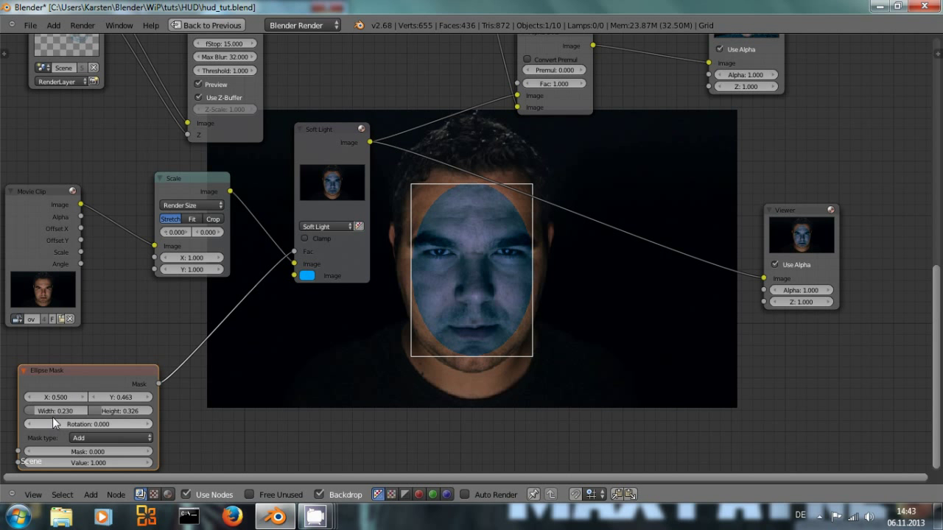
Reshape the mask to X 0.392, Y 0.481, 0.103 × 0.345, rotated 11.253
drag(62, 393, 56, 393)
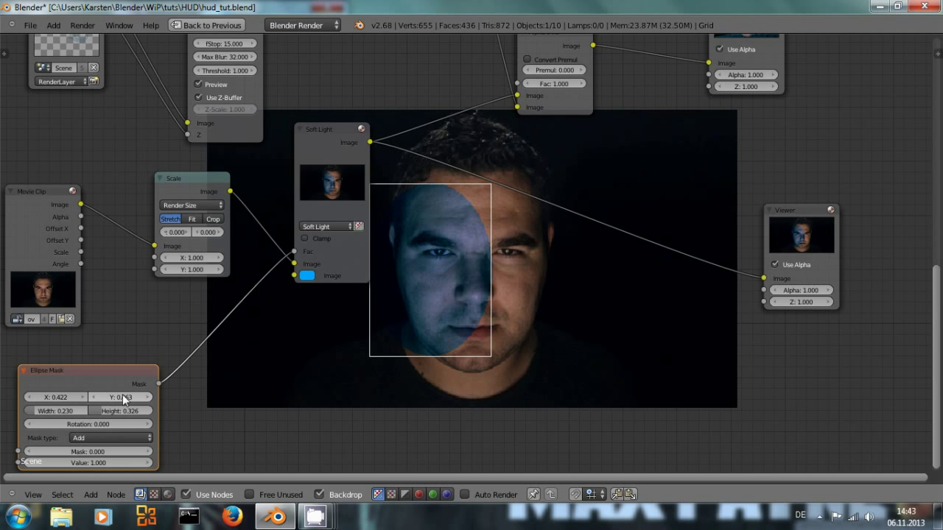
drag(51, 413, 35, 411)
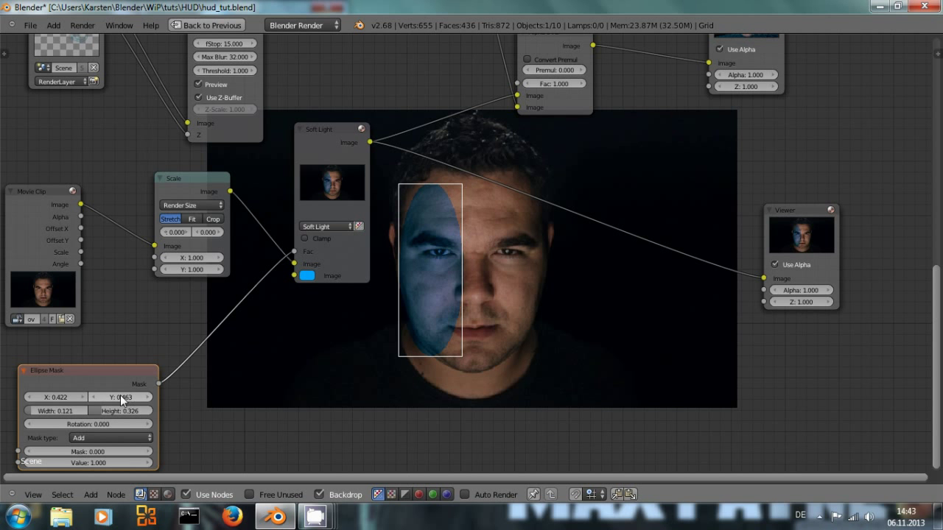
drag(118, 396, 118, 395)
drag(38, 421, 134, 434)
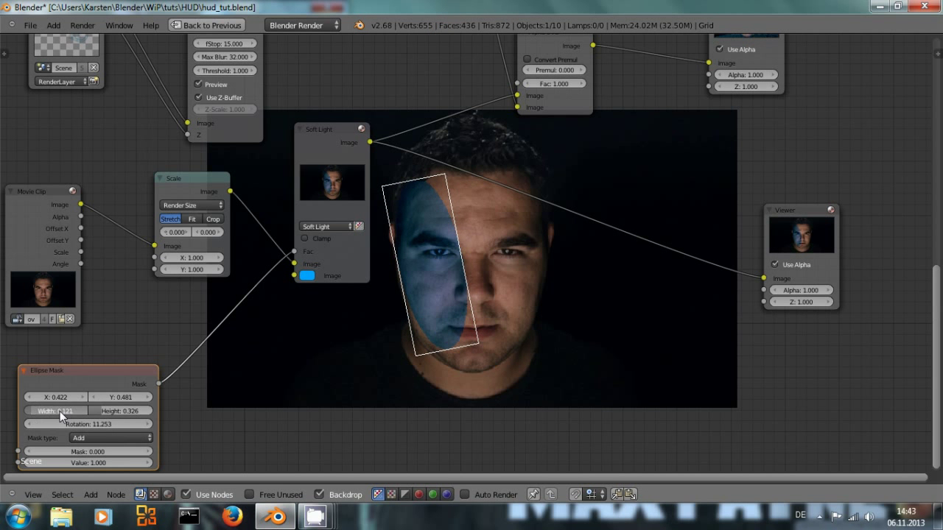
drag(60, 411, 59, 411)
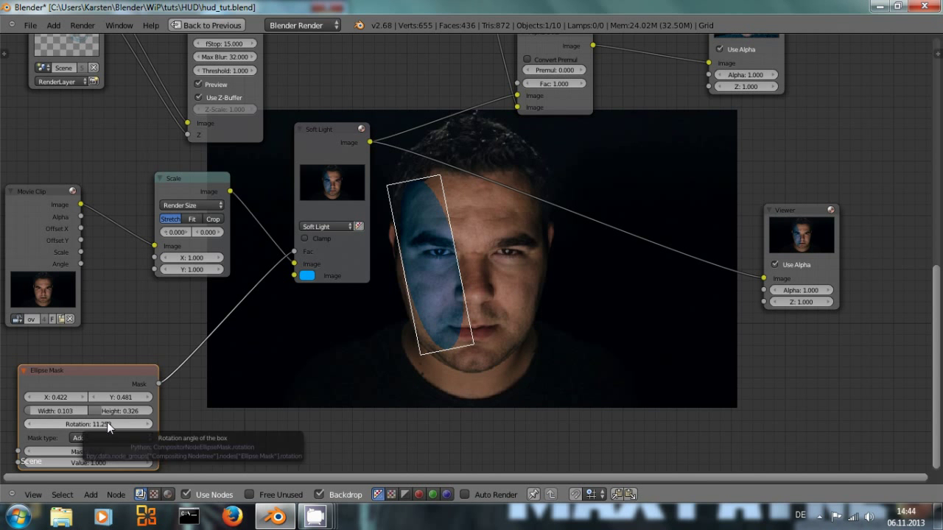
drag(111, 409, 57, 398)
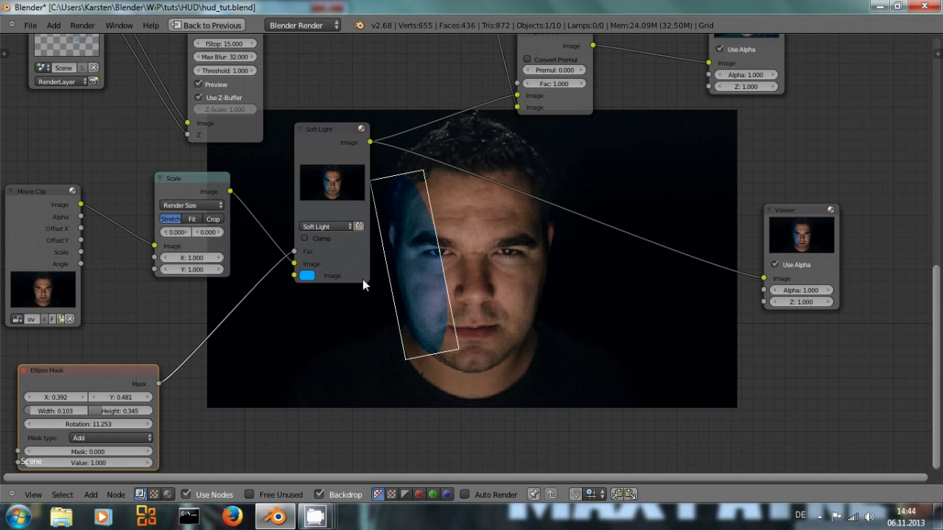
Insert a Filter > Blur node into the Ellipse Mask link
key(shift+a)
mouse_move(407, 377)
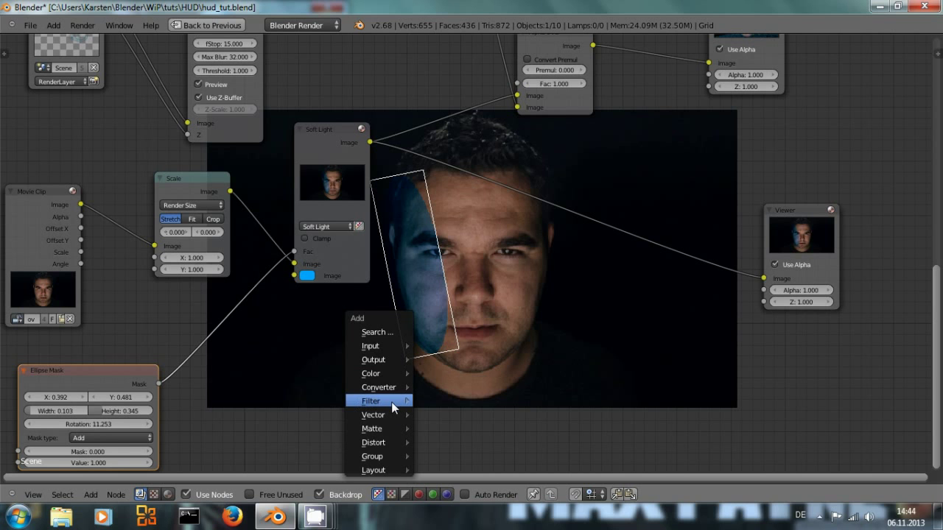
mouse_move(393, 400)
click(452, 234)
Set the Blur to Fast Gaussian with X 30 and Y 30
click(224, 394)
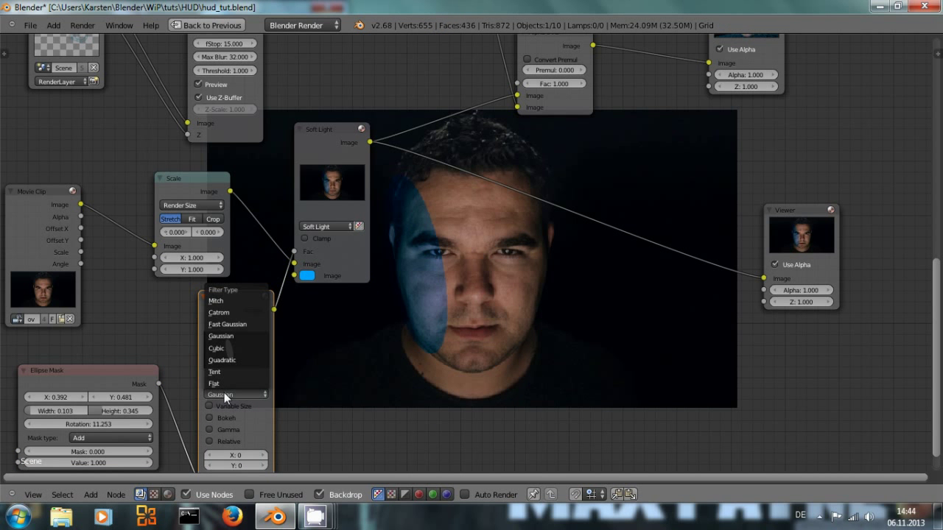
click(249, 324)
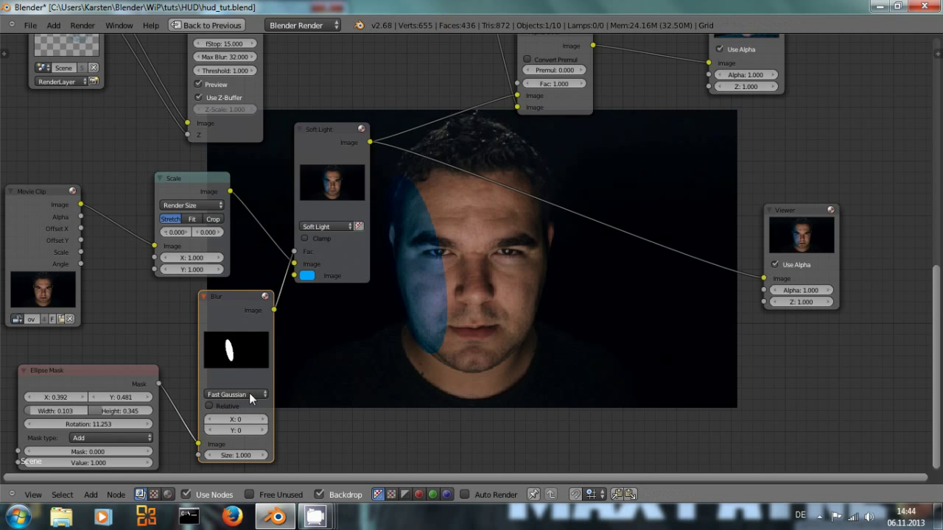
click(238, 419)
text(30)
key(Return)
click(235, 430)
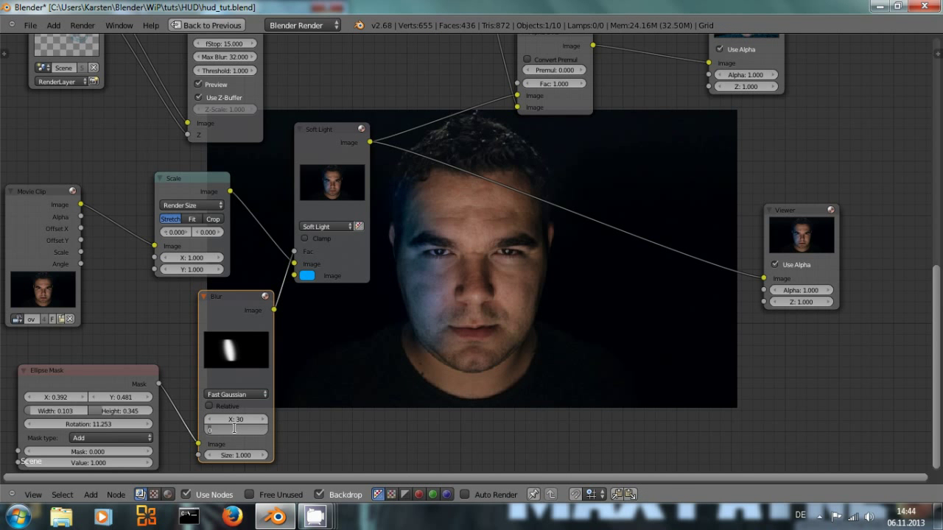
text(30)
key(Return)
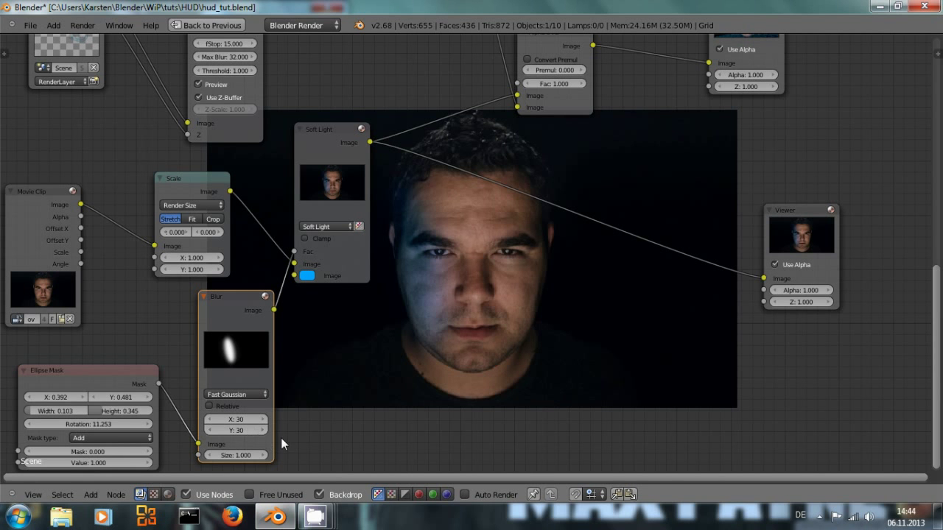
middle_drag(413, 336, 356, 276)
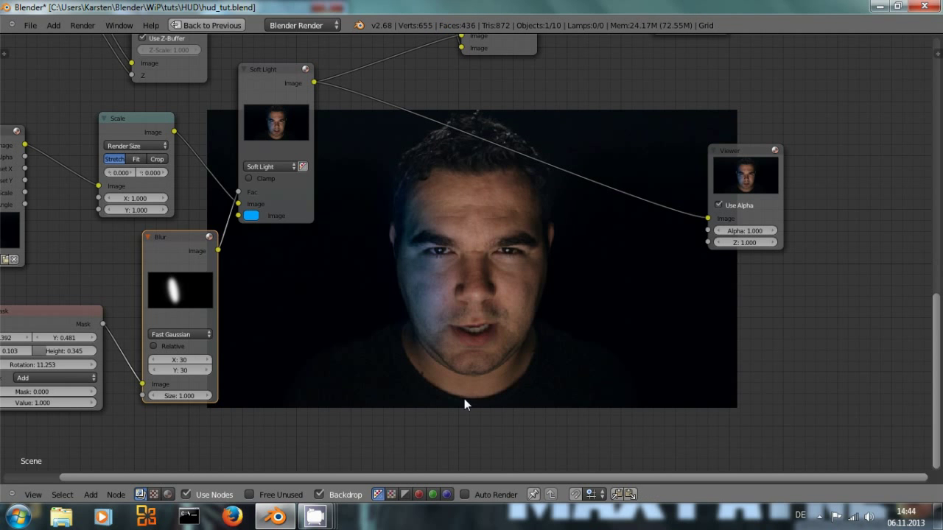
Restore the normal layout and check the blue light at frames 43, 79, 104, 50 and 70
key(ctrl+Up)
click(227, 470)
click(310, 461)
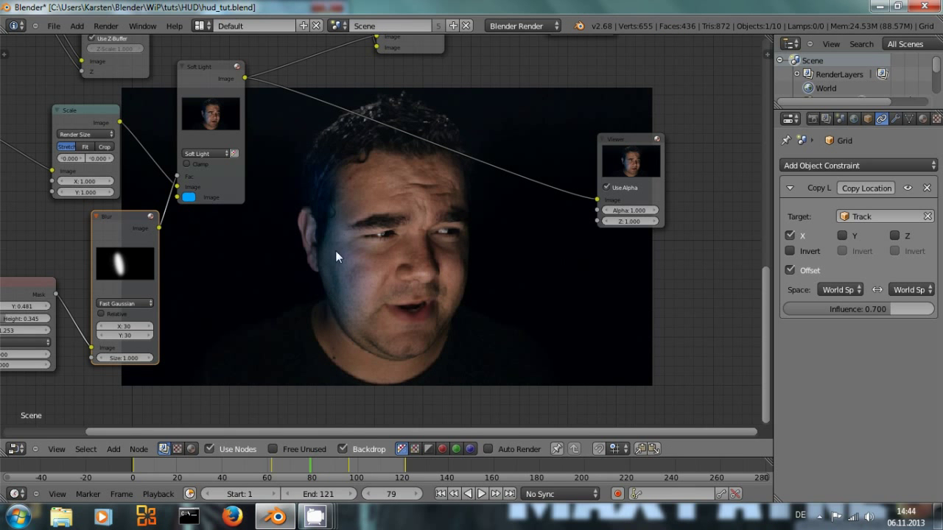
click(366, 462)
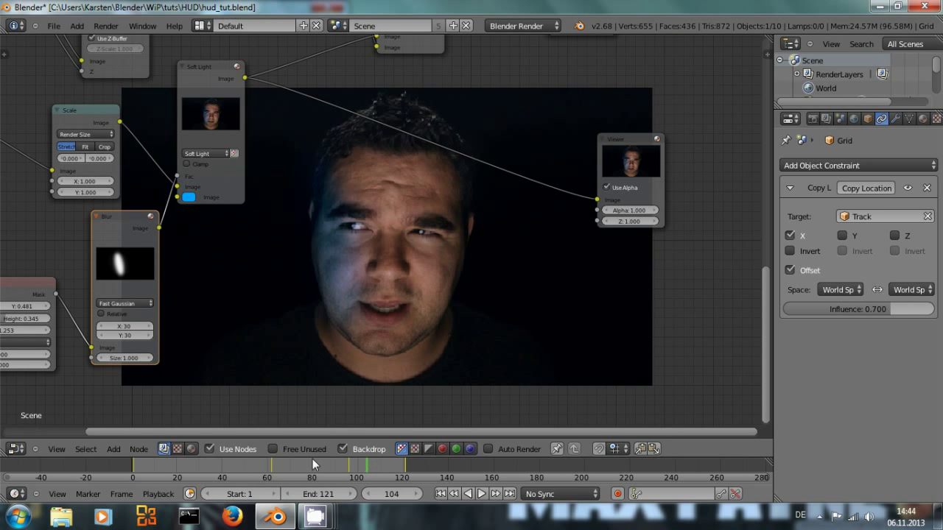
click(244, 463)
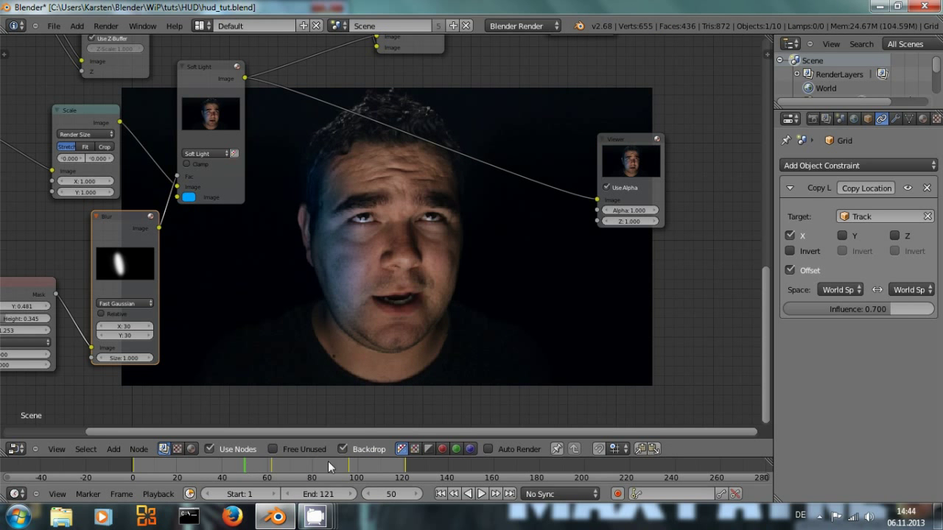
click(367, 464)
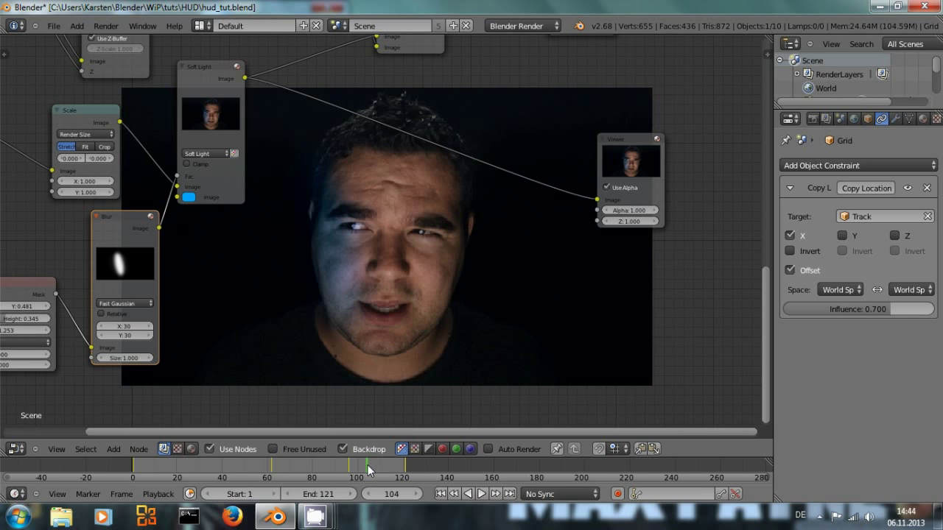
click(170, 462)
click(244, 461)
click(290, 461)
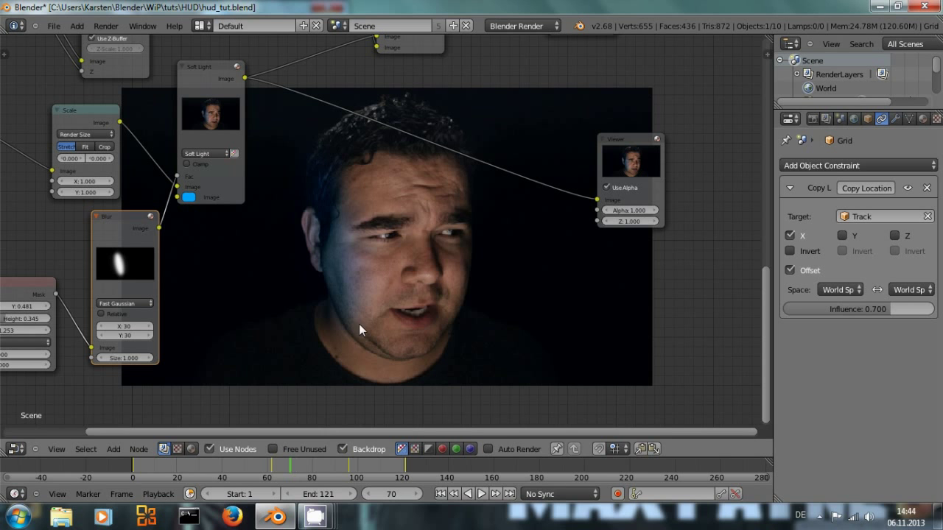
Return to the first frame, select the Ellipse Mask and set its Rotation to 0
middle_drag(302, 282, 457, 286)
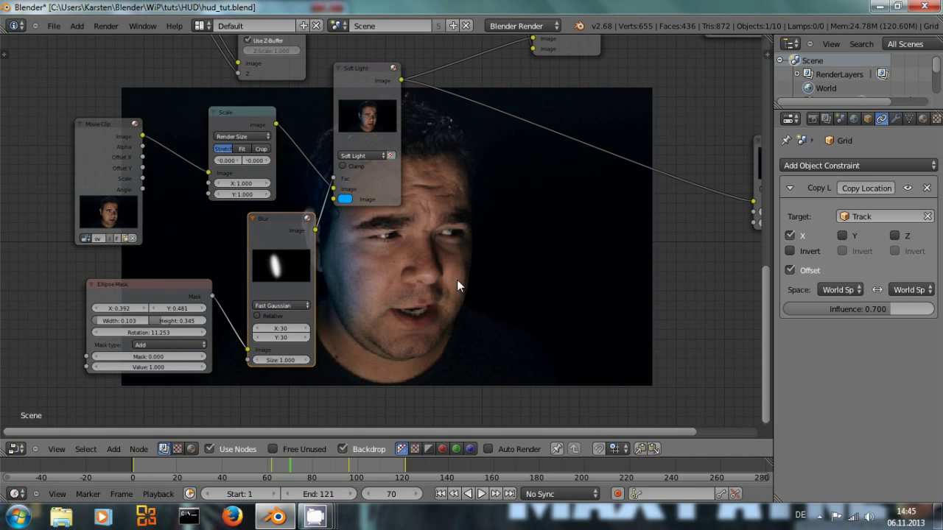
click(137, 462)
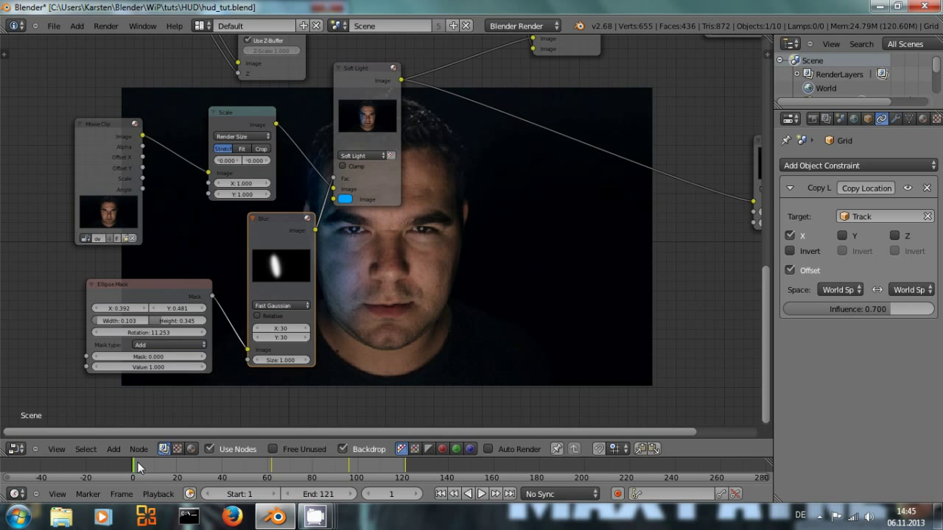
click(148, 283)
middle_drag(382, 276, 345, 260)
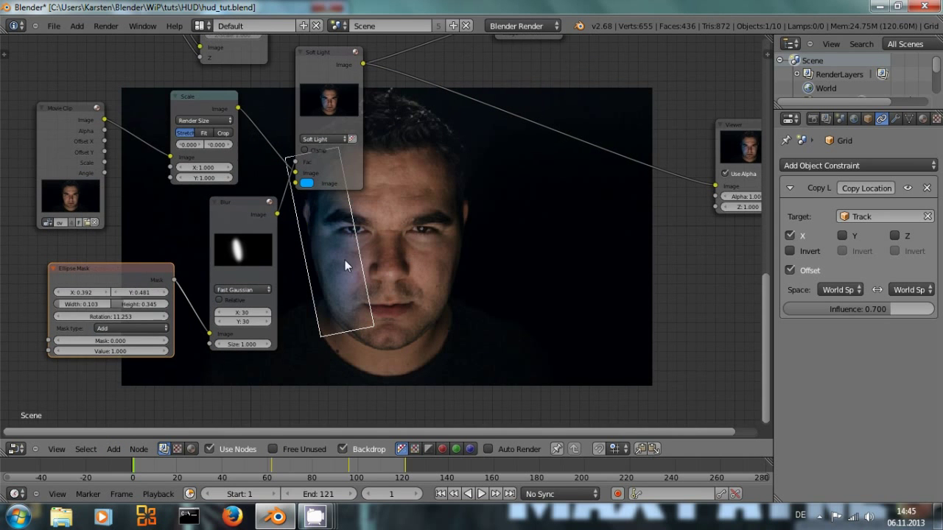
click(132, 315)
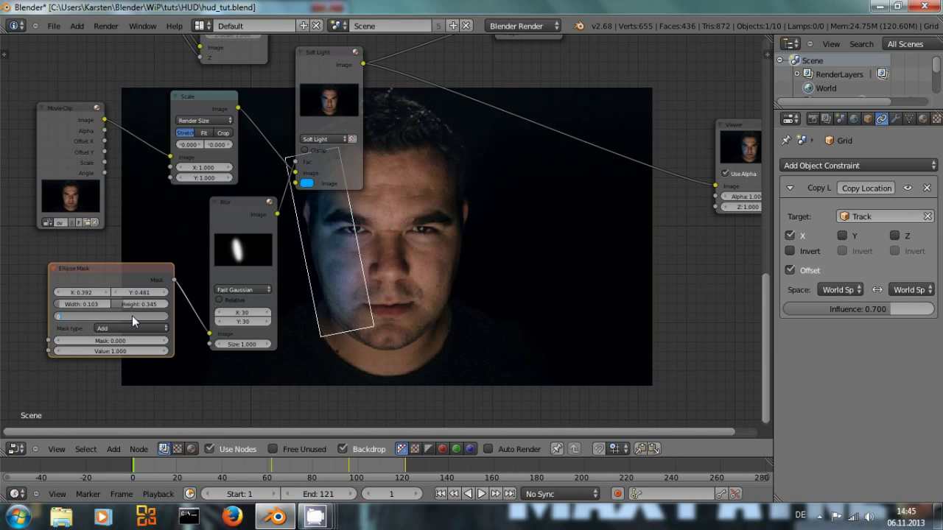
text(0)
key(Return)
Centre the mask at X 0.5 and enlarge it to about 0.266 × 0.366 over the face
middle_drag(406, 229, 351, 226)
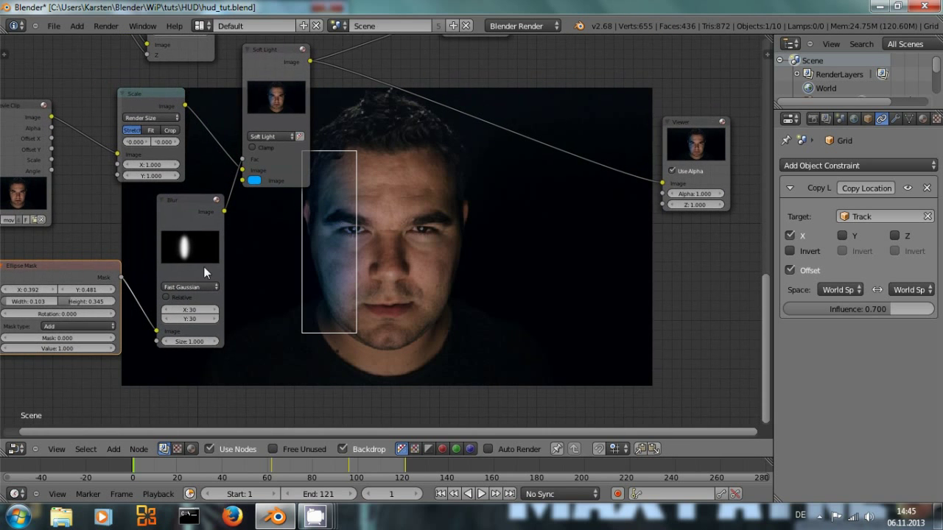
click(28, 291)
key(BackSpace)
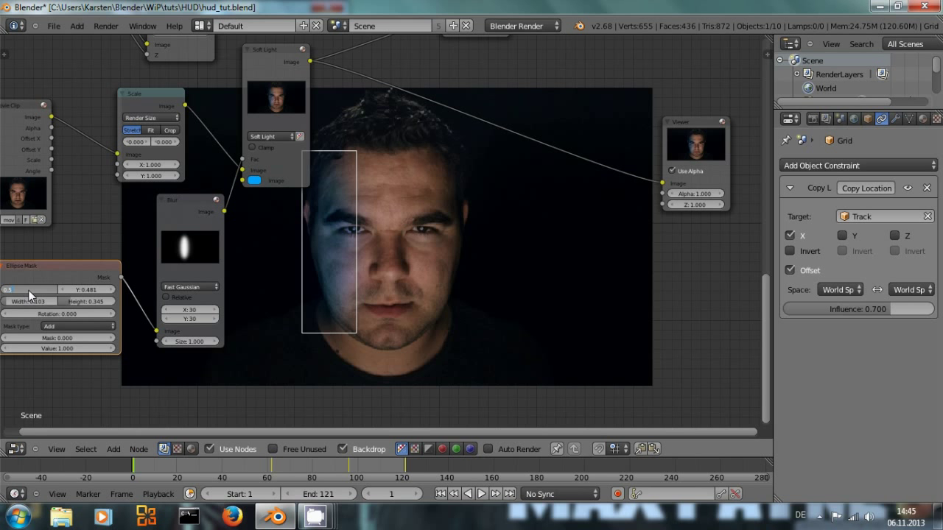
text(0.5)
key(Return)
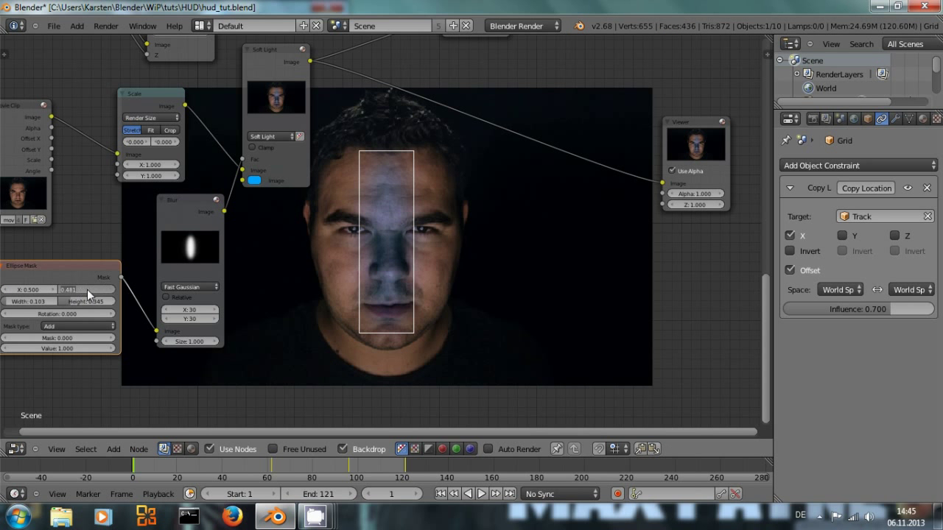
key(Return)
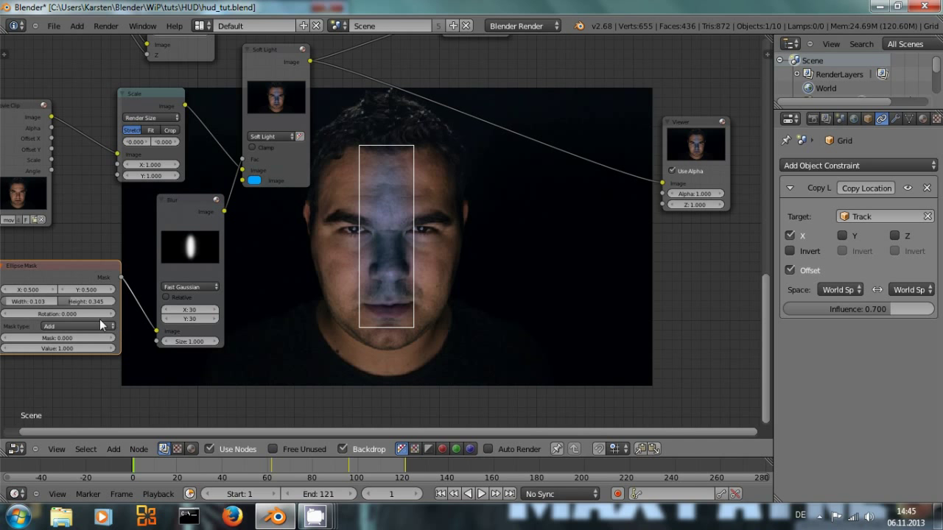
mouse_move(11, 303)
mouse_down()
mouse_move(33, 303)
mouse_move(13, 308)
mouse_up()
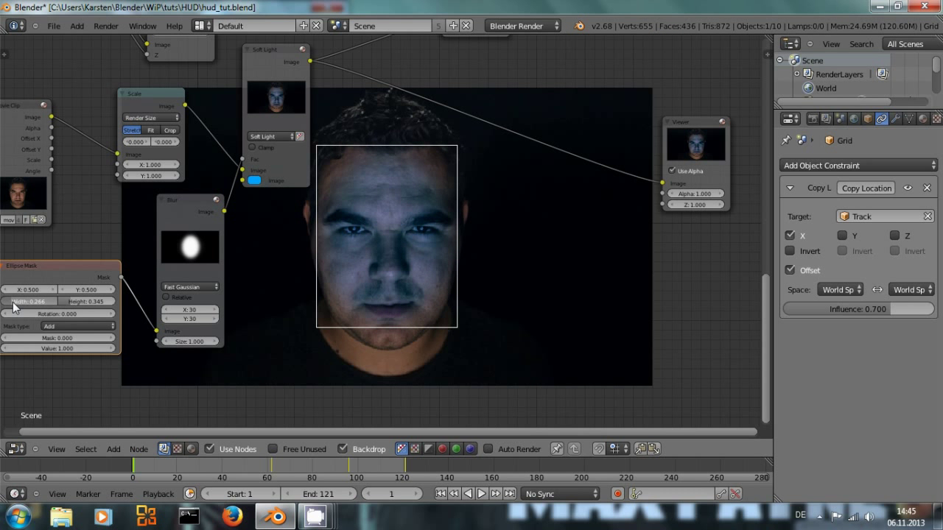
mouse_move(73, 301)
mouse_down()
mouse_move(84, 303)
mouse_move(91, 288)
mouse_move(66, 294)
mouse_move(74, 307)
mouse_up()
Insert a Color > Invert node between the Blur and Soft Light nodes
drag(179, 213, 166, 219)
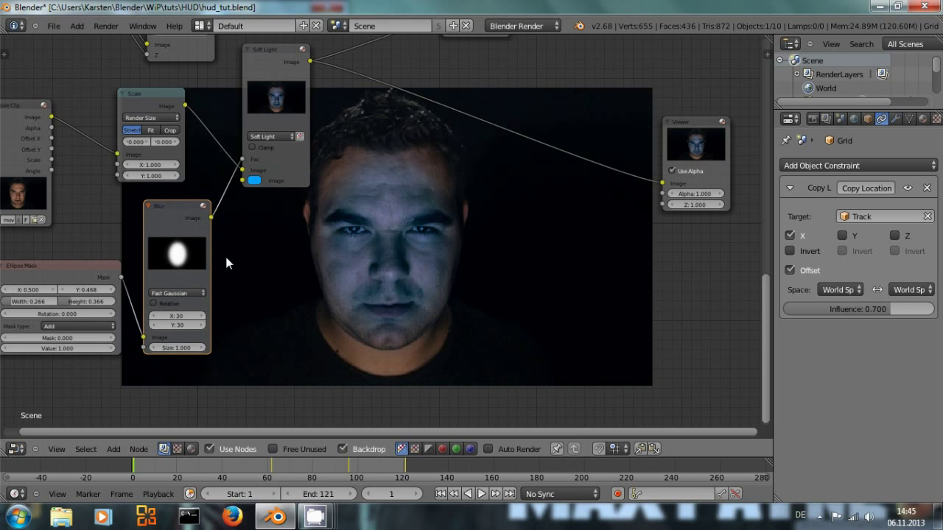
key(shift+a)
mouse_move(295, 281)
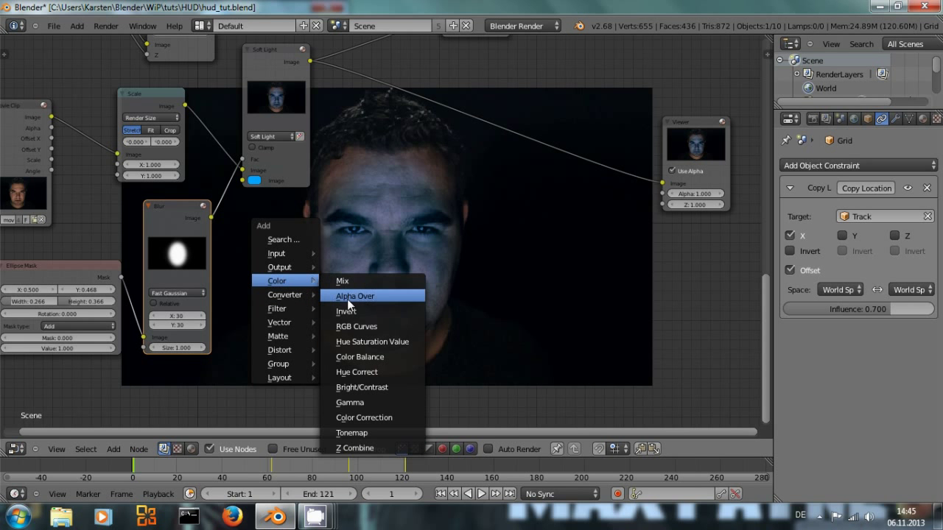
click(349, 311)
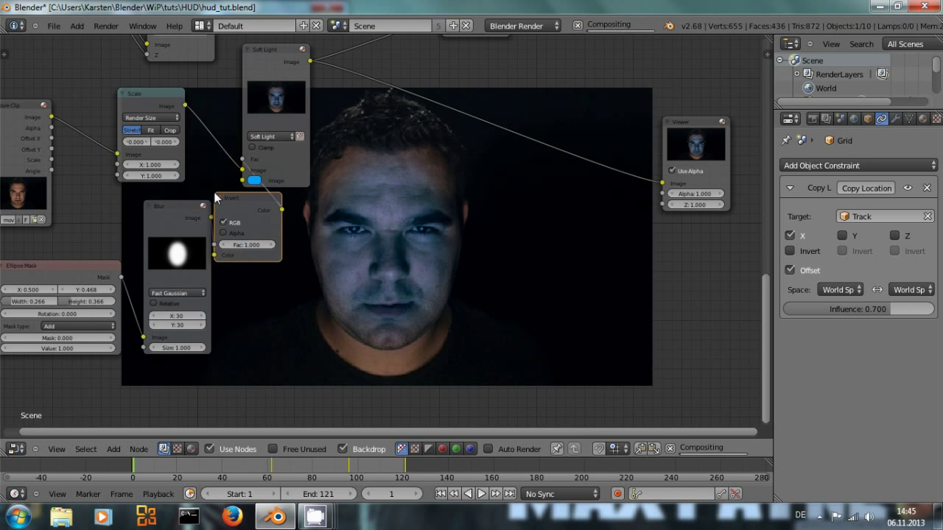
click(250, 221)
middle_drag(342, 251, 398, 246)
click(71, 263)
drag(204, 200, 134, 222)
drag(288, 205, 236, 235)
middle_drag(356, 232, 272, 189)
Check the blue rim light at frames 12, 112, 85 and 46
key(ctrl+Up)
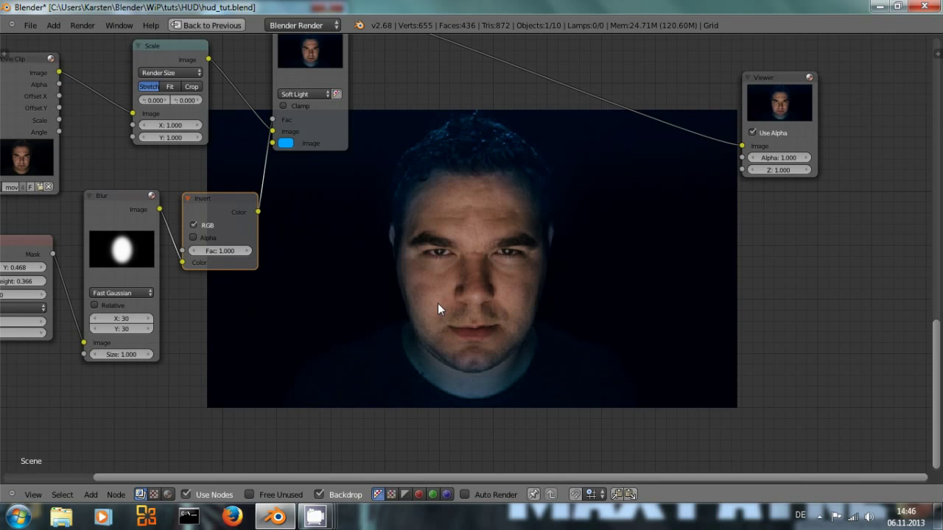
key(ctrl+Up)
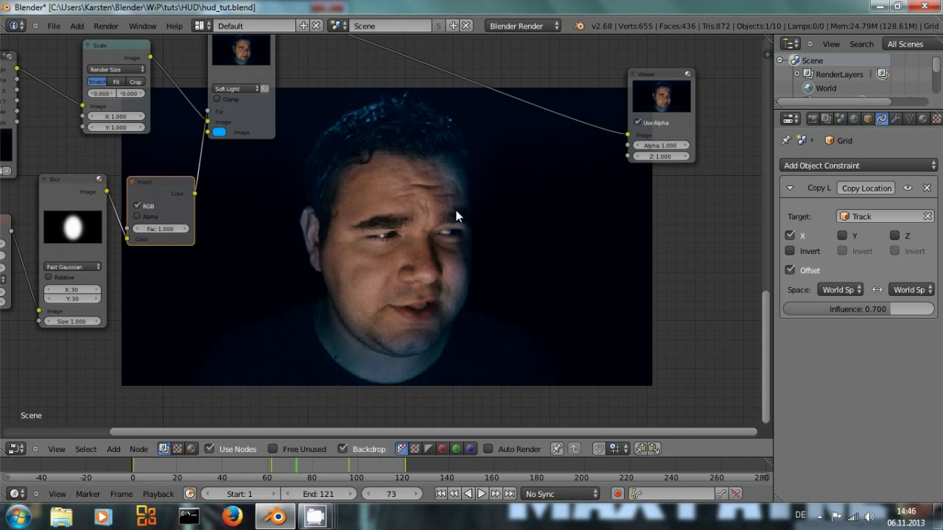
click(159, 471)
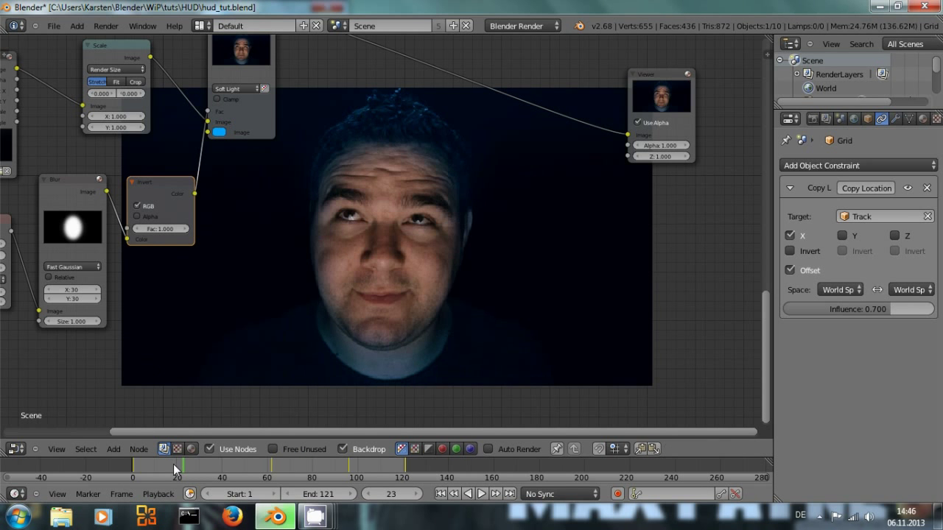
click(387, 469)
drag(387, 468, 324, 461)
click(236, 465)
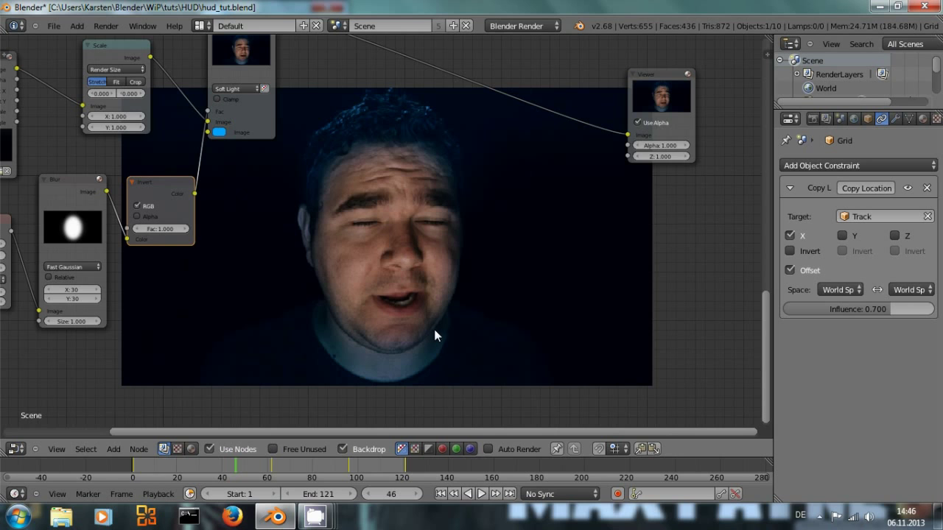
Link the final Alpha Over node to the Viewer to preview the HUD-over-face composite
middle_drag(398, 266, 506, 367)
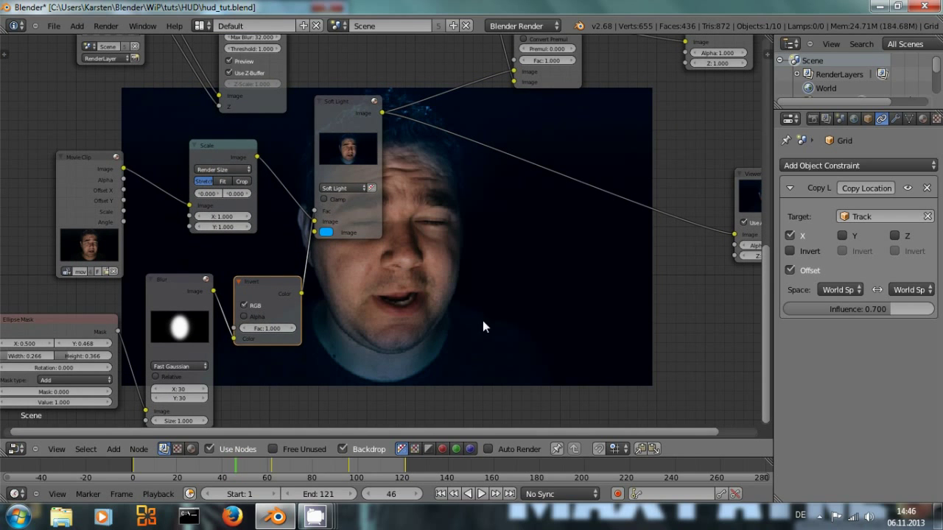
middle_drag(589, 259, 368, 391)
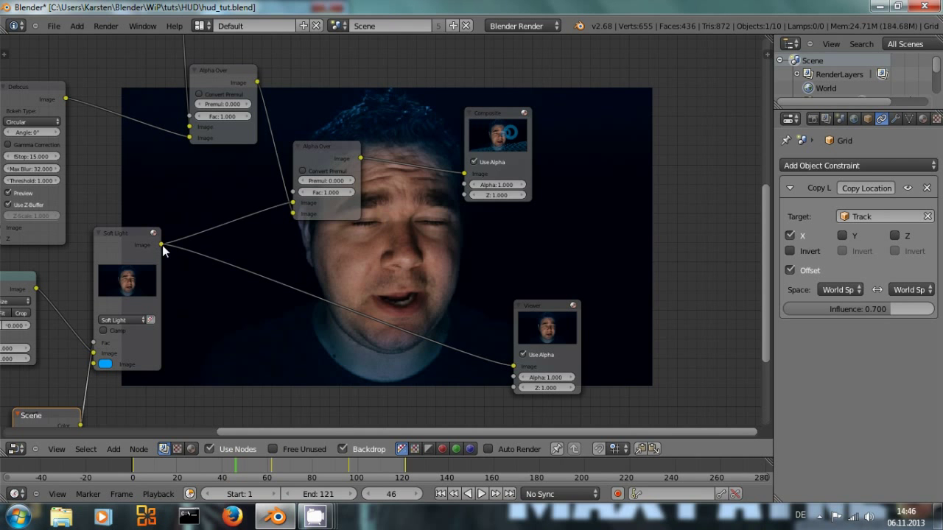
ctrl+shift+click(318, 148)
middle_drag(386, 294, 381, 274)
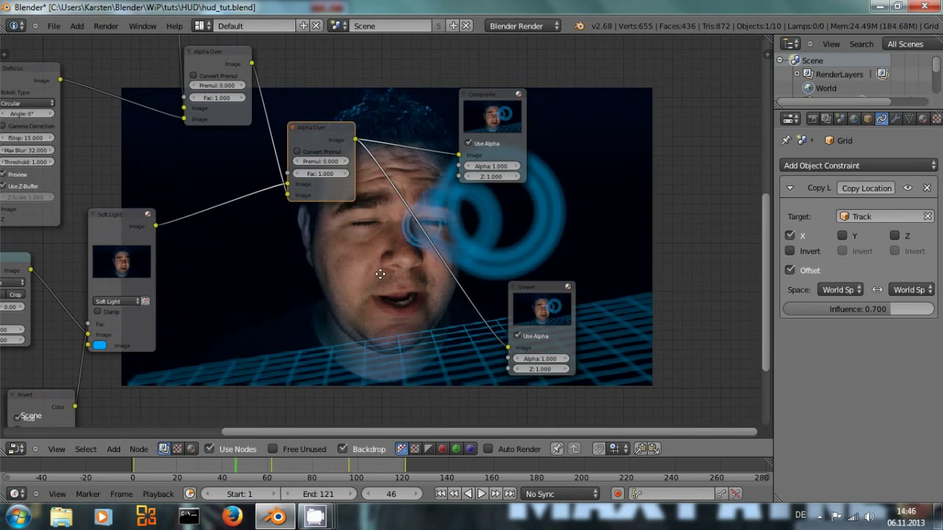
Step back to frame 27 and shift the Composite node slightly to the right
click(219, 464)
click(199, 462)
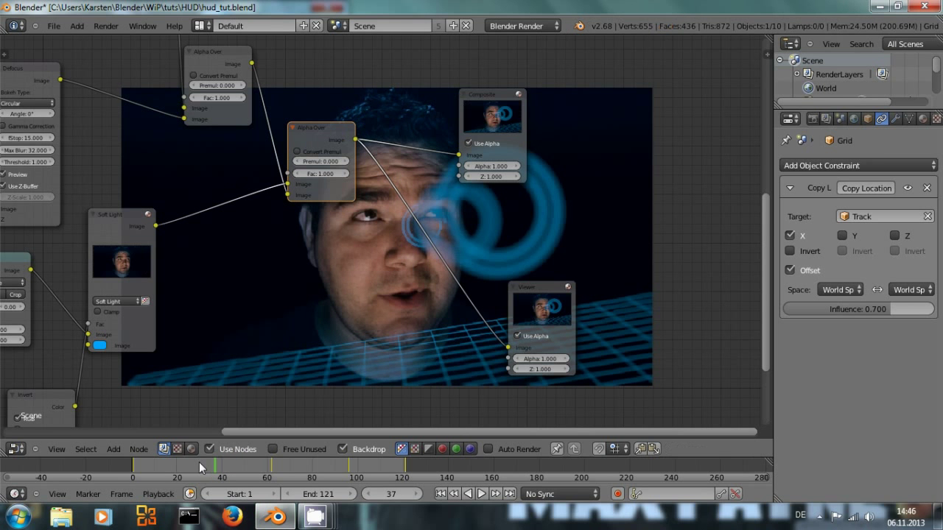
click(193, 461)
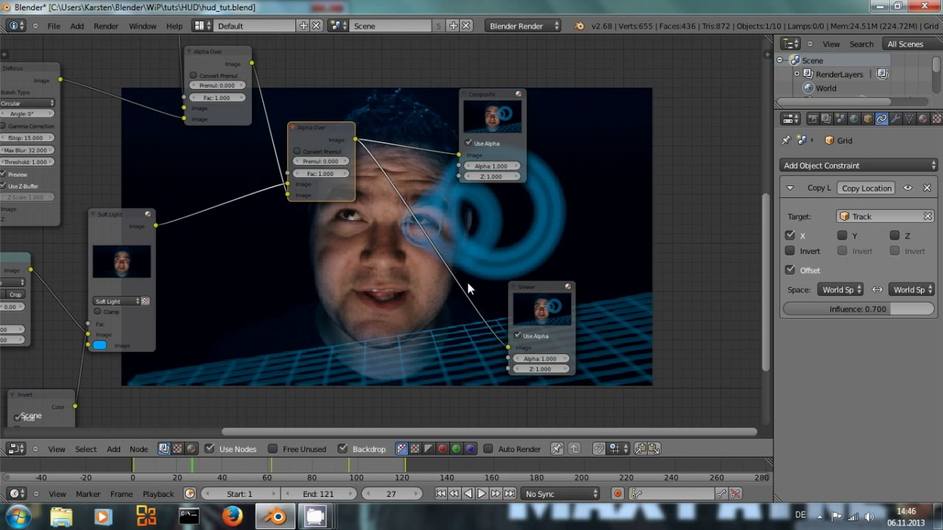
drag(481, 111, 510, 110)
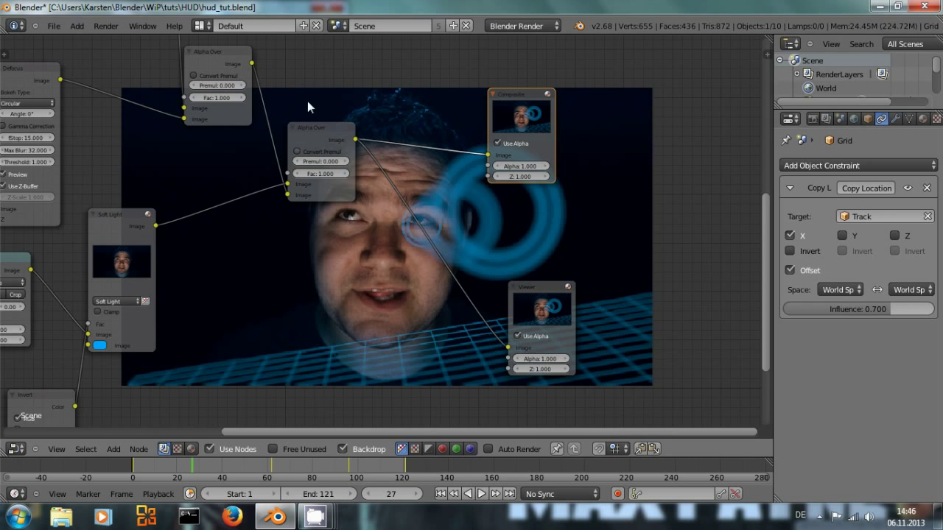
Switch to the Video Editing layout and play the 121-frame Scene strip from frame 1
click(198, 25)
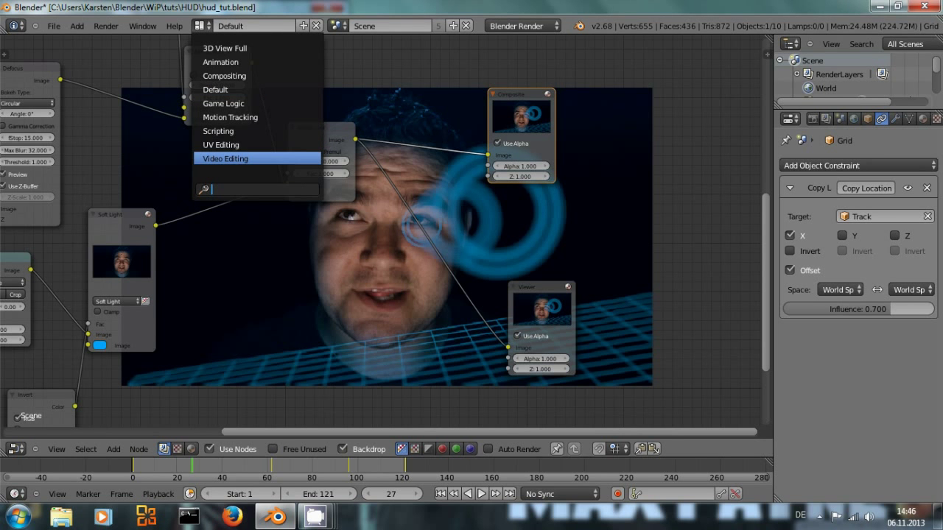
click(236, 158)
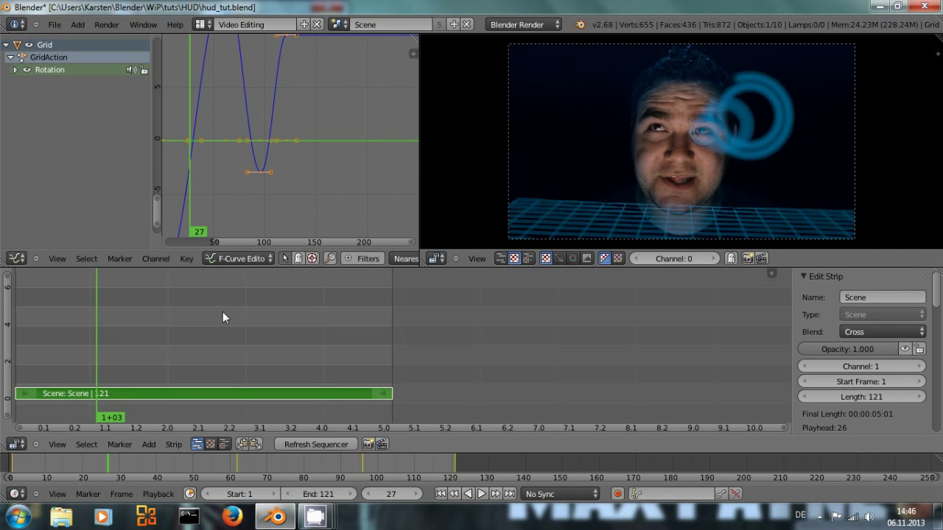
key(shift+Left)
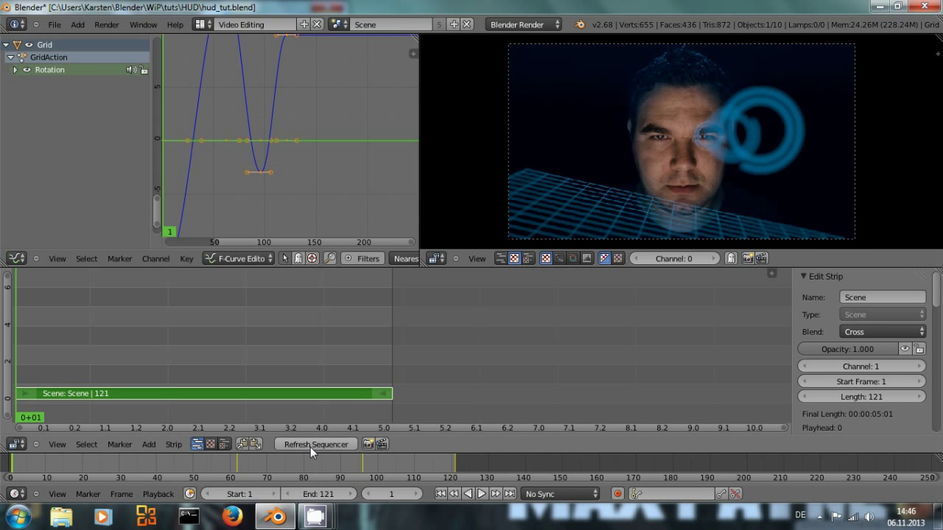
key(alt+a)
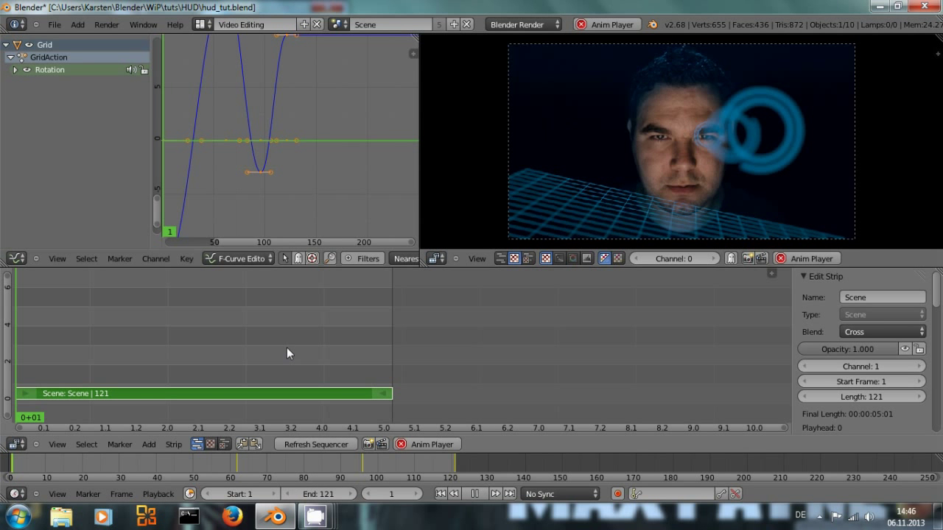